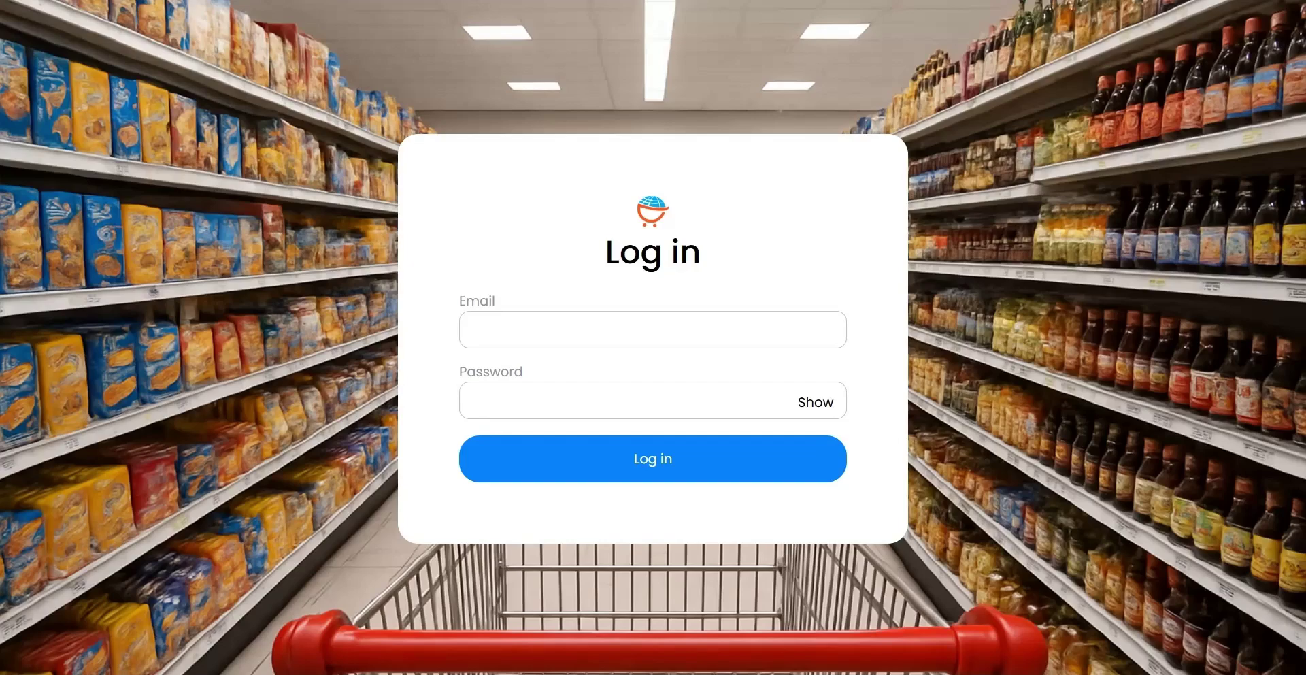
# Step: Log in to Orlit POS with the store account's e-mail and password
pyautogui.click(640, 330)
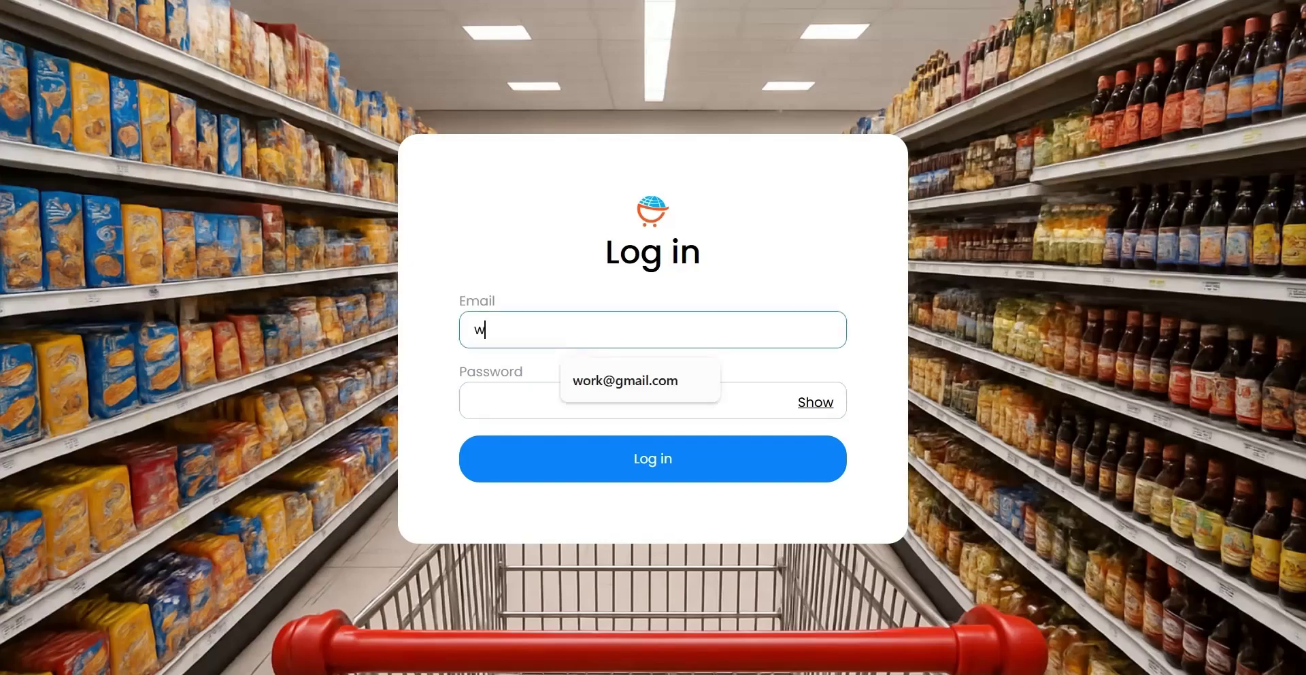
pyautogui.click(613, 400)
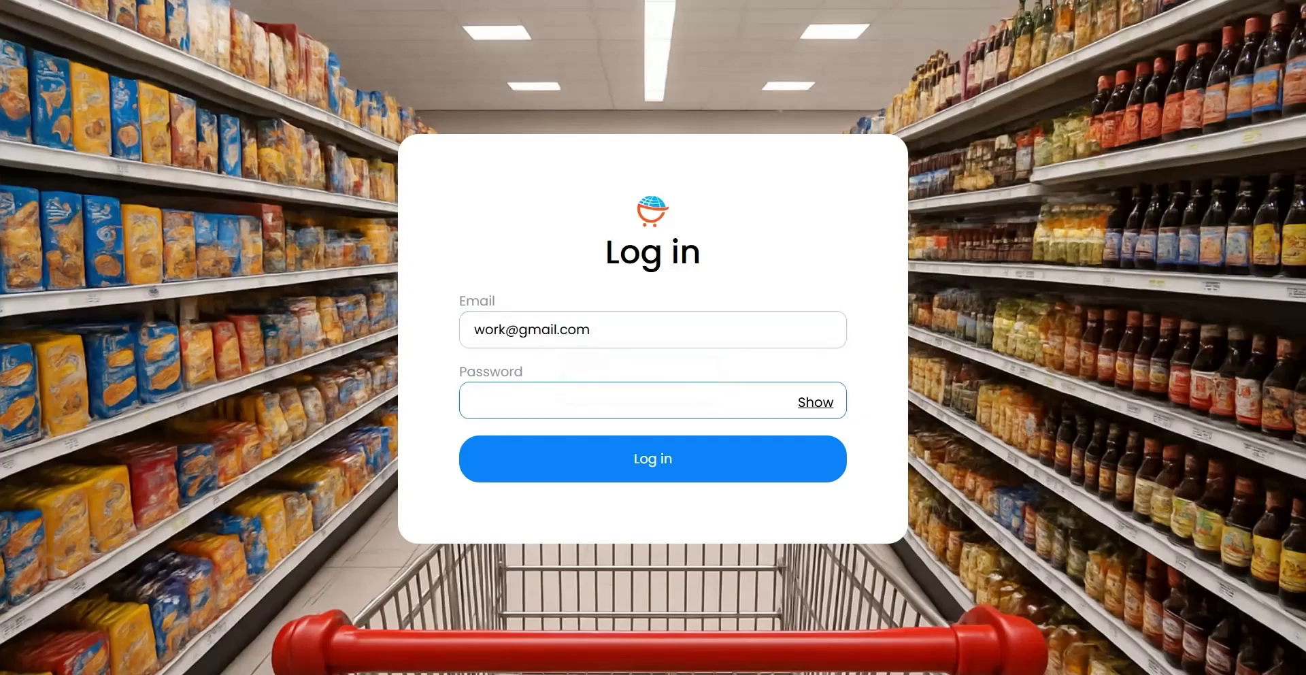
pyautogui.write('••••••••••')
pyautogui.press('Return')
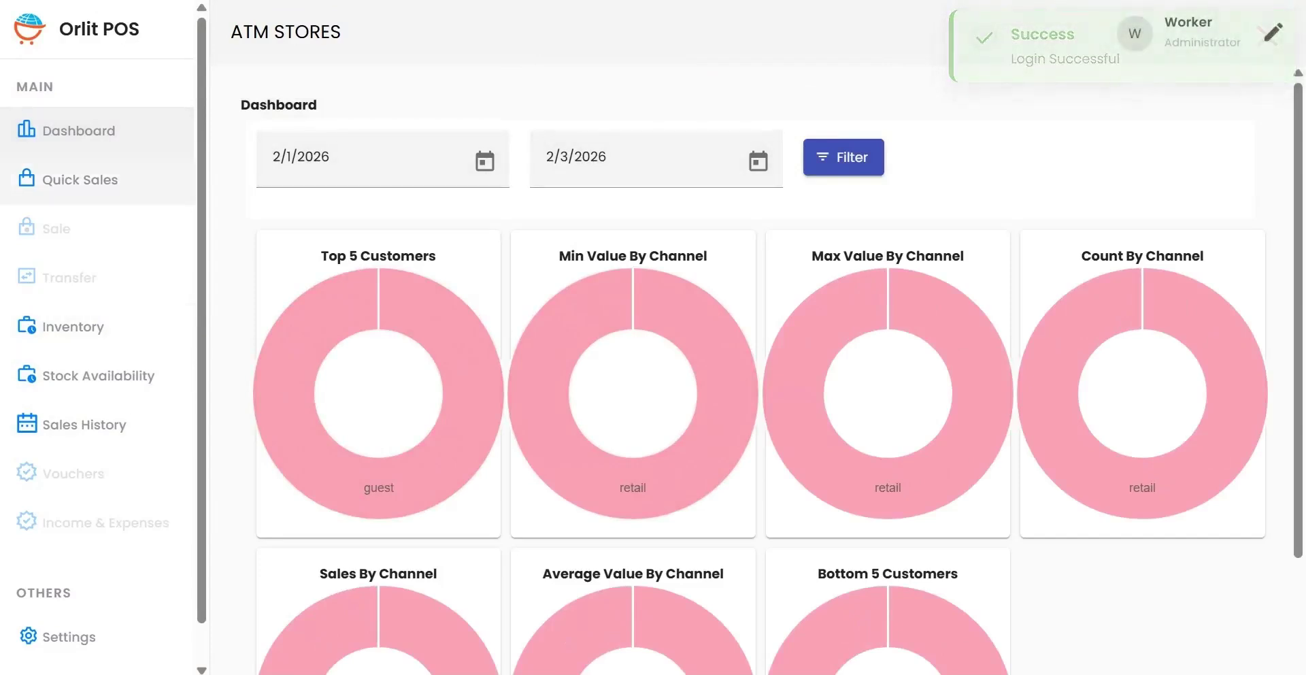
# Step: Open the Quick Sales page from the sidebar
pyautogui.click(88, 180)
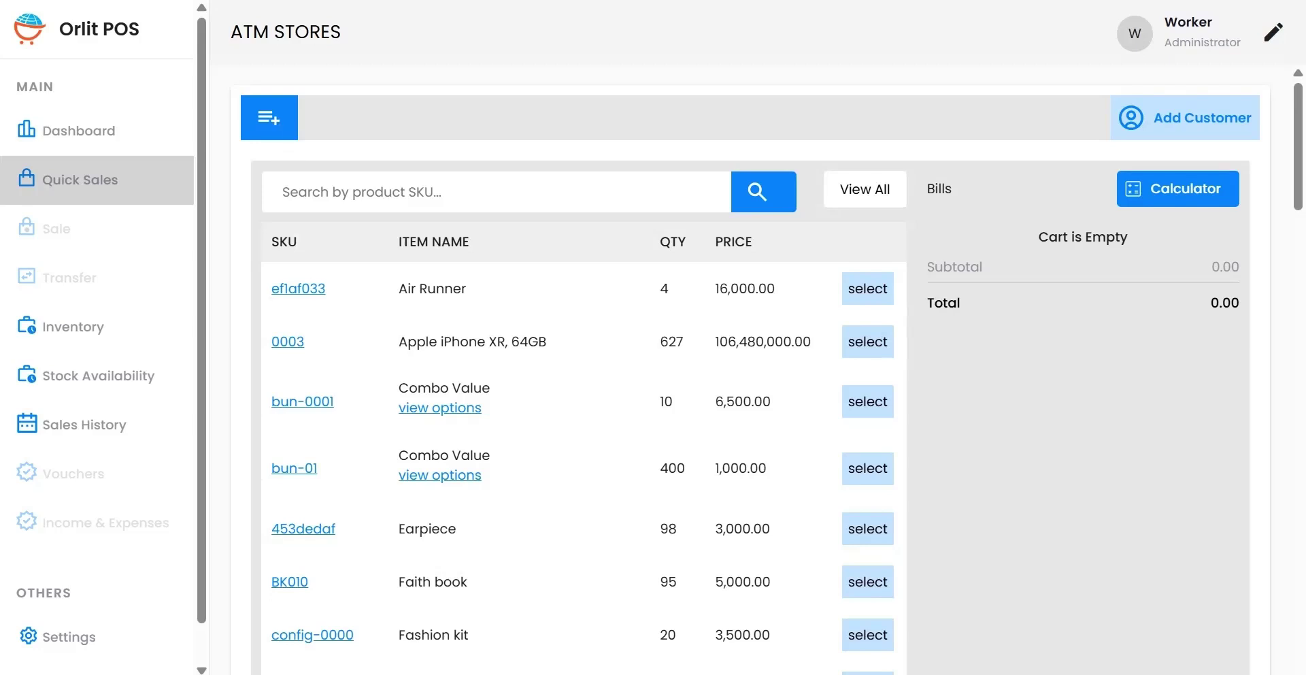
# Step: Create a Customer 1 bill and add one Air Runner at 16,000.00 to it
pyautogui.click(269, 118)
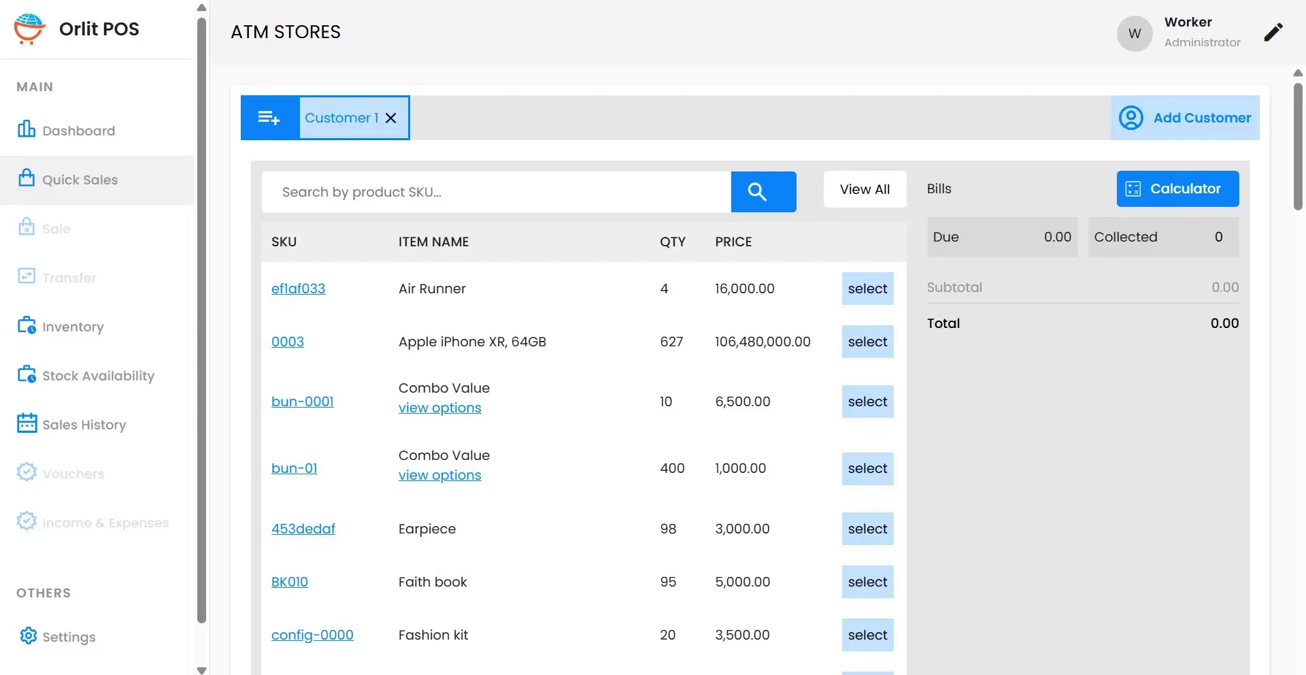
pyautogui.click(867, 288)
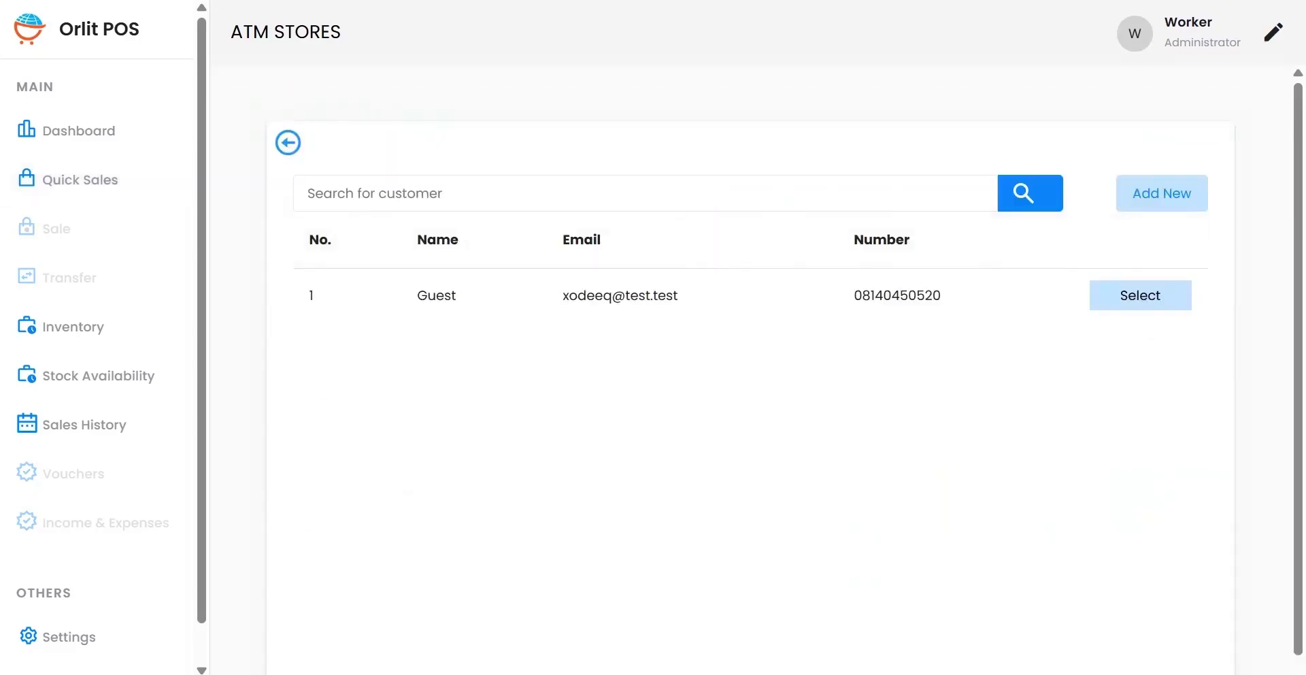
# Step: Save a new customer named 'Customer' with their e-mail and phone number, opening a second bill
pyautogui.press('Return')
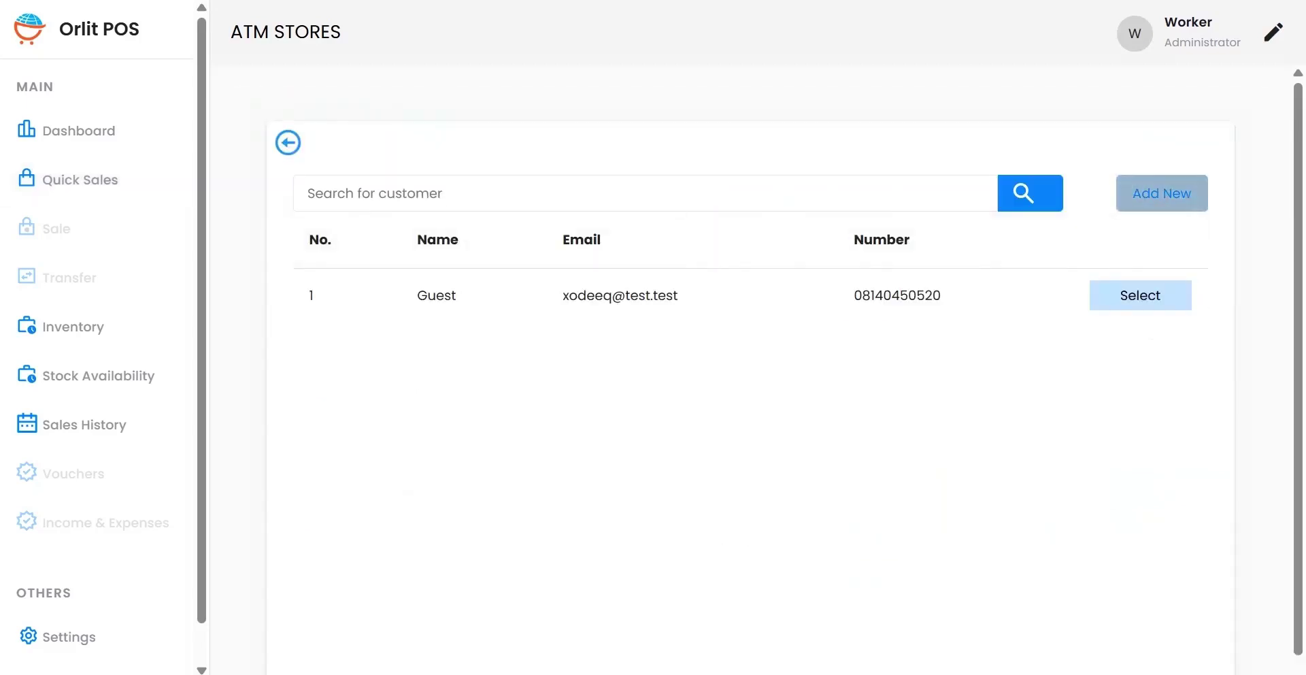
pyautogui.press('Down')
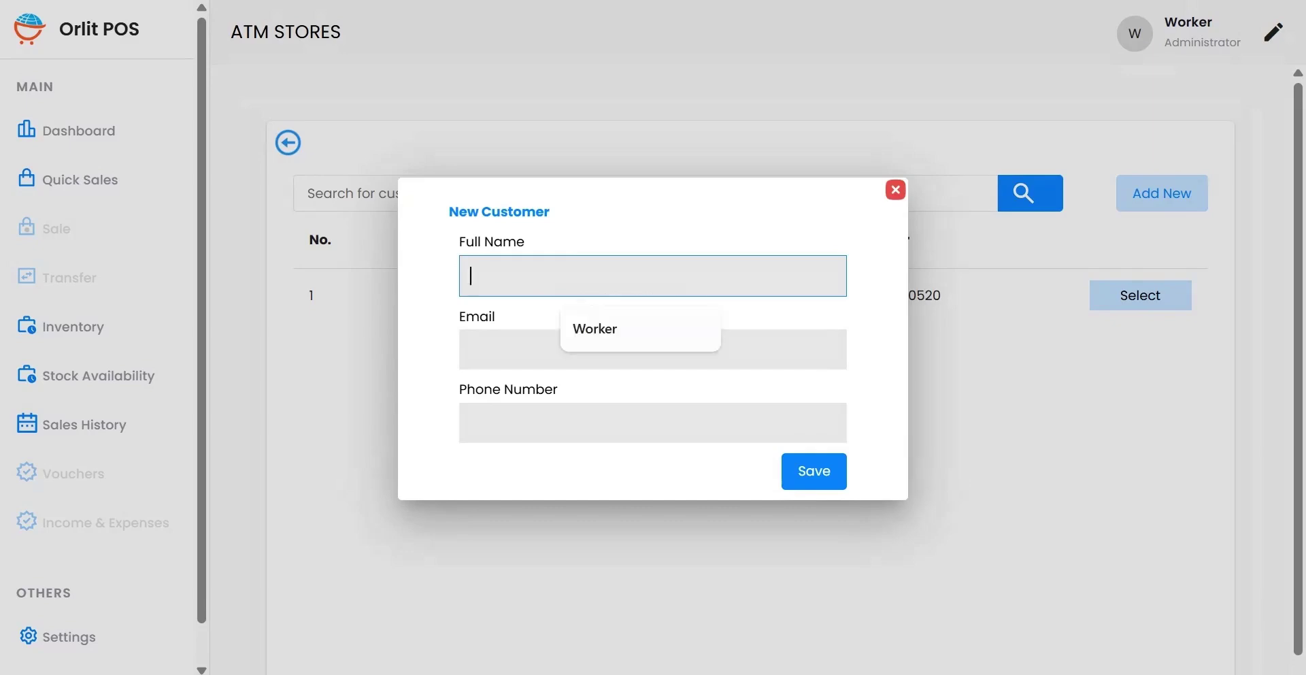
pyautogui.write('Custom')
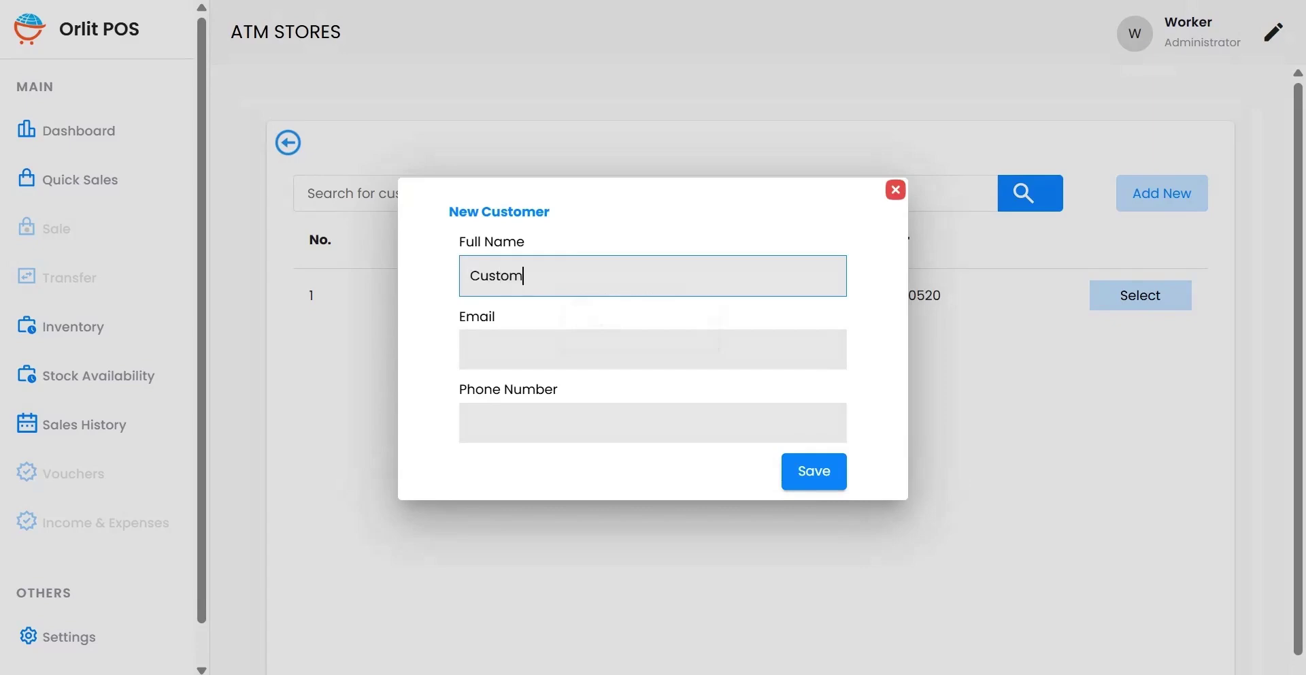
pyautogui.write('er')
pyautogui.click(470, 348)
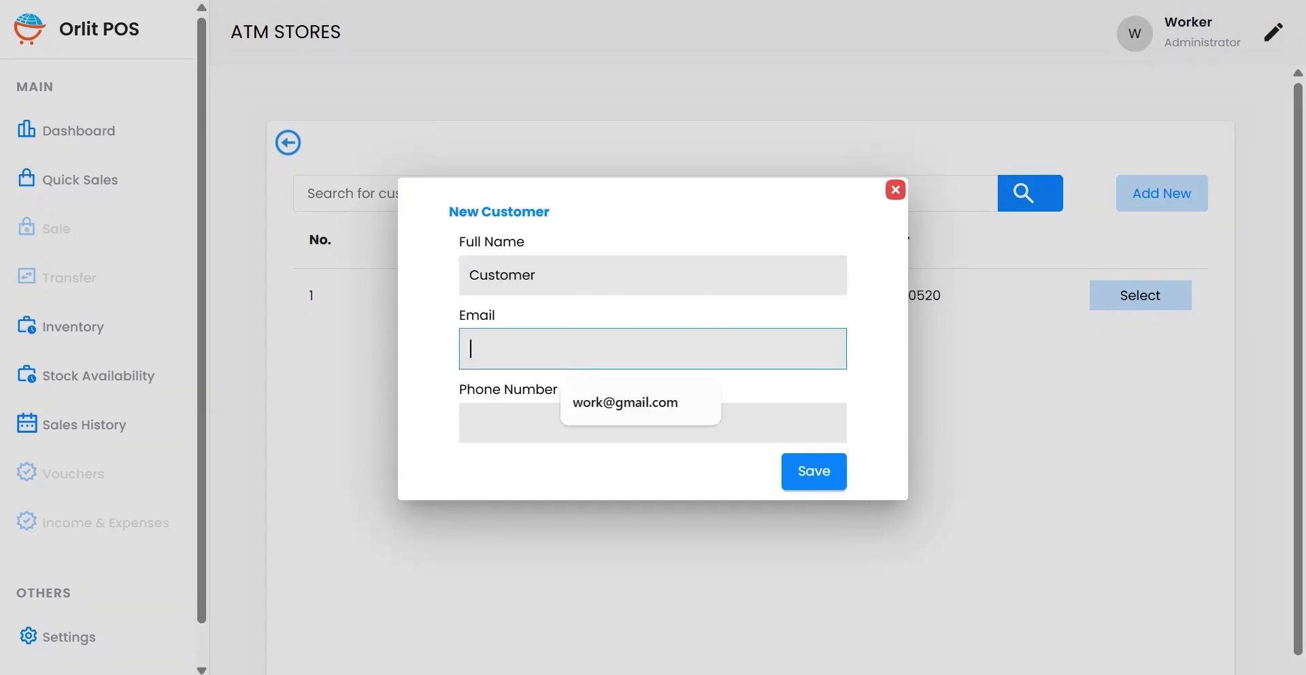
pyautogui.write('customer')
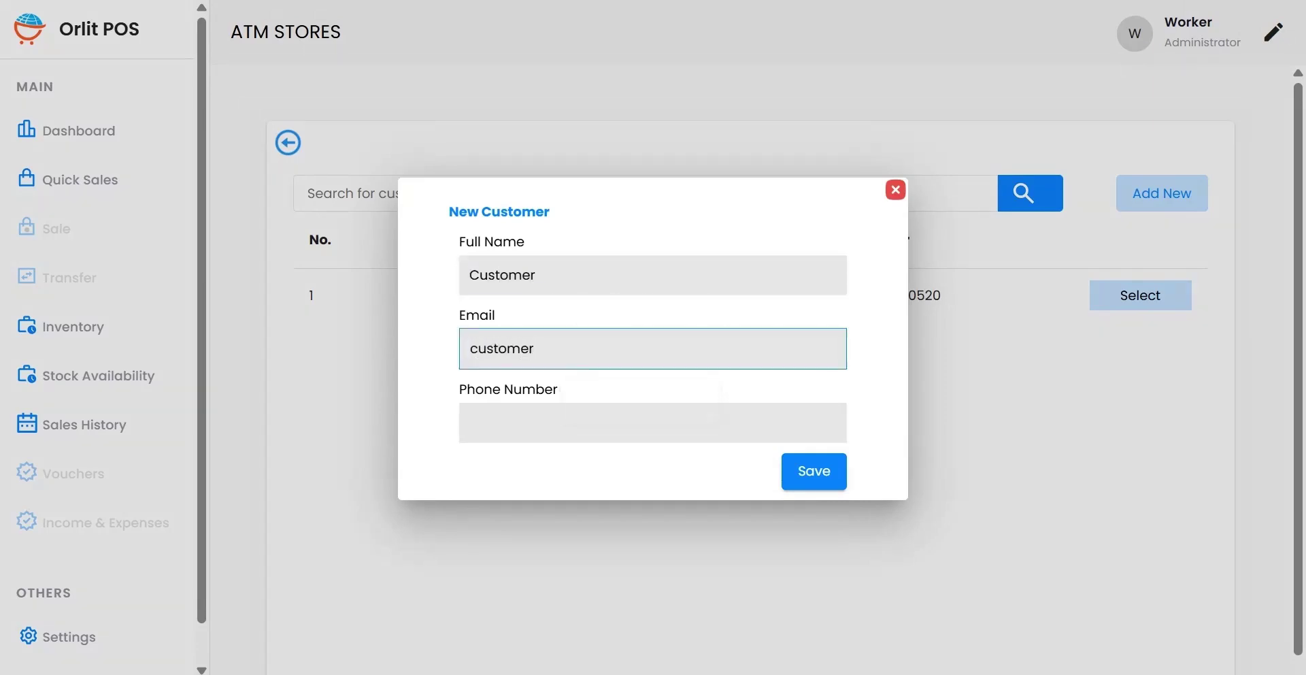
pyautogui.write('@gmail.com')
pyautogui.click(471, 422)
pyautogui.write('0')
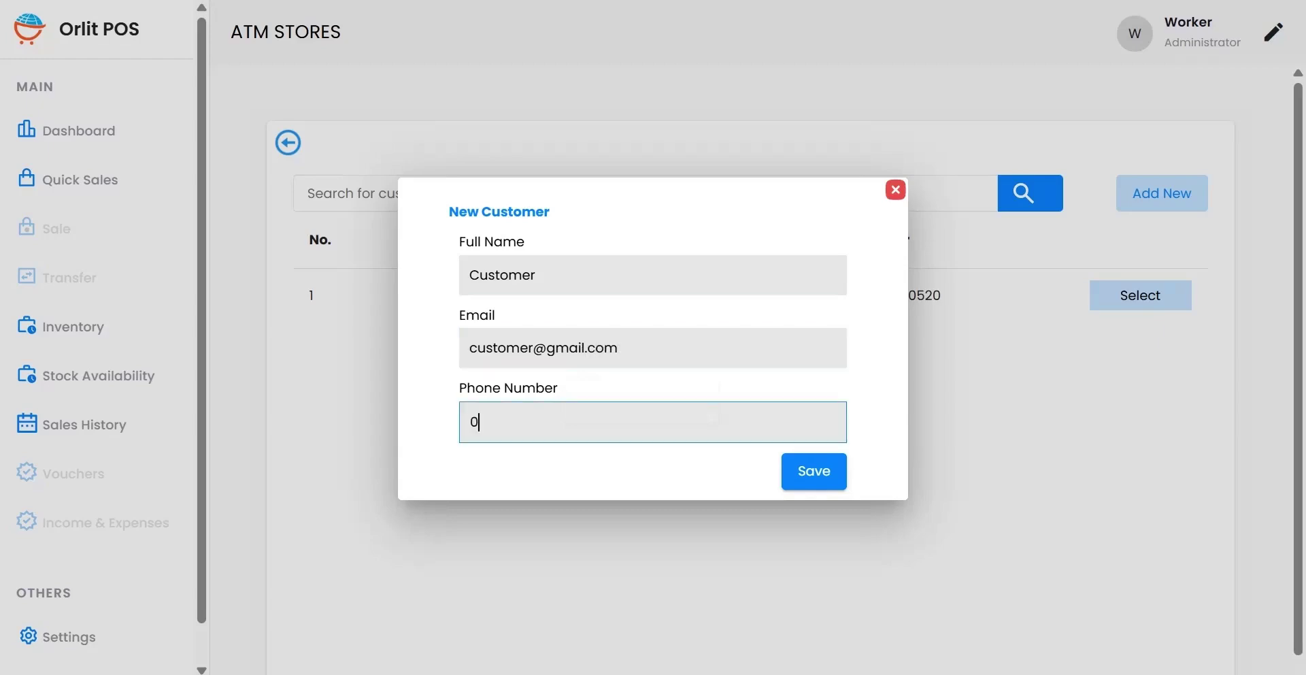
pyautogui.write('8123456789')
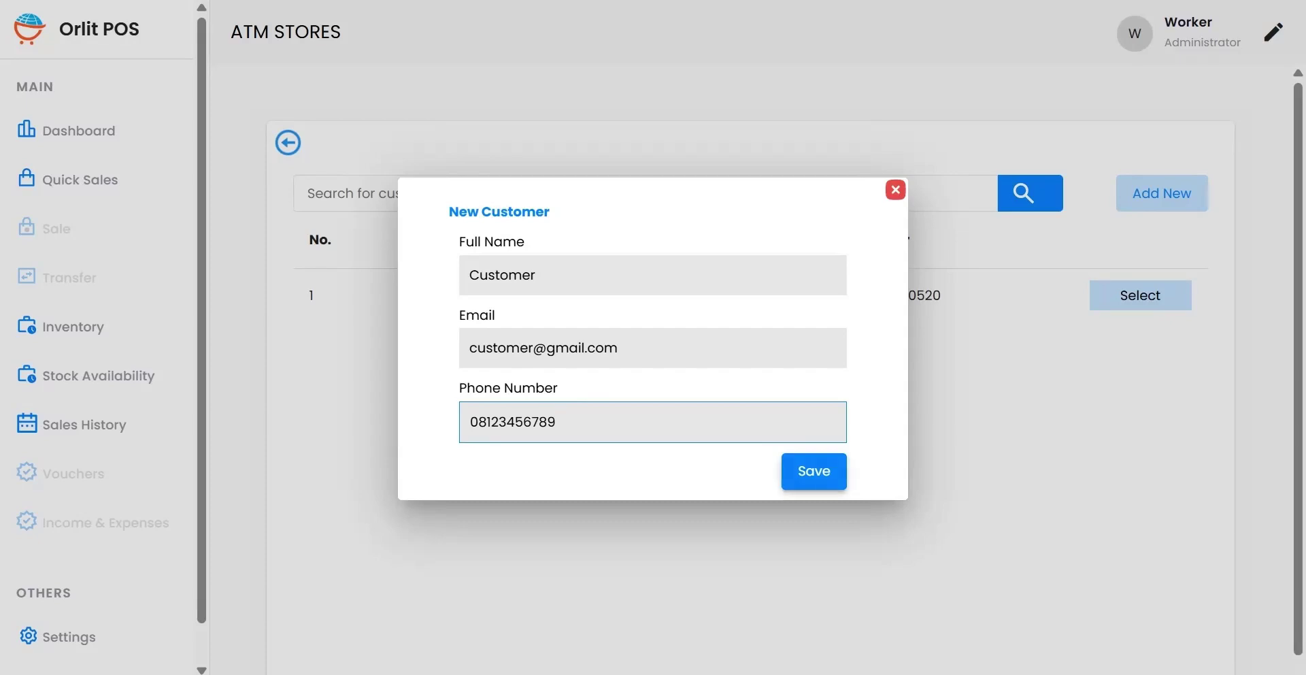
pyautogui.click(814, 471)
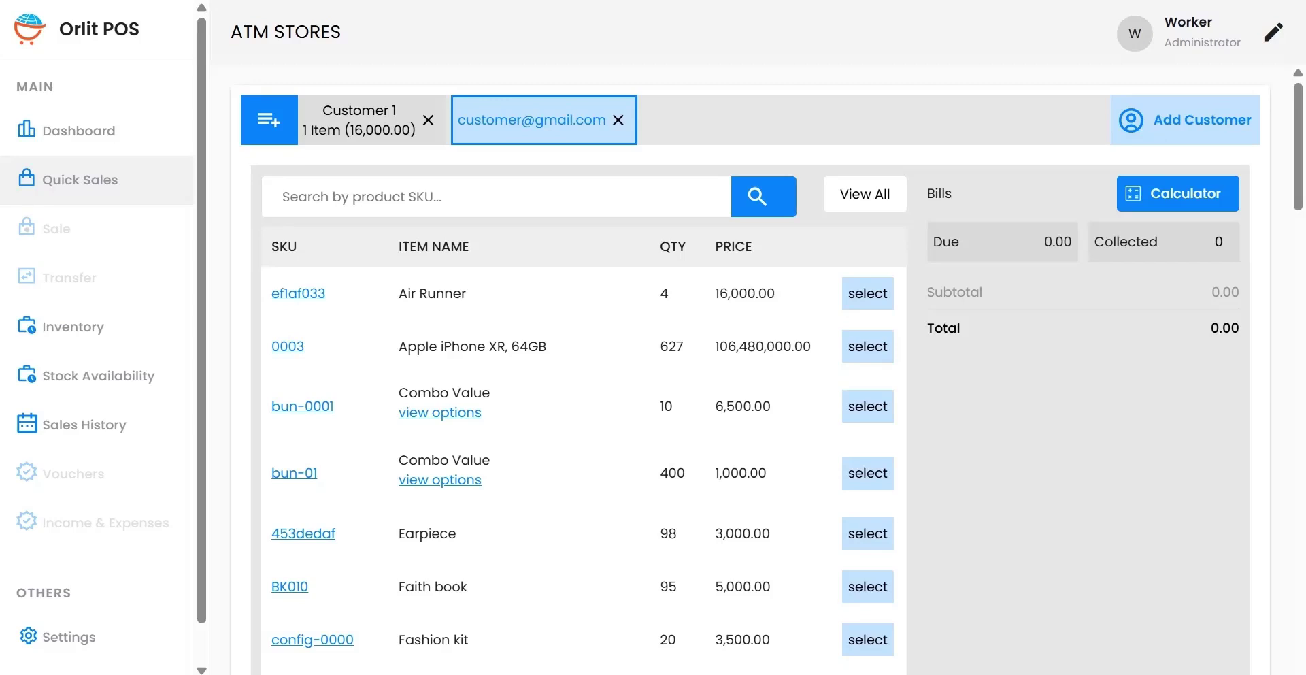
# Step: Add one Faith book (BK010, 5,000.00) to the new customer's bill, then return to Customer 1
pyautogui.scroll(-2, 748, 368)
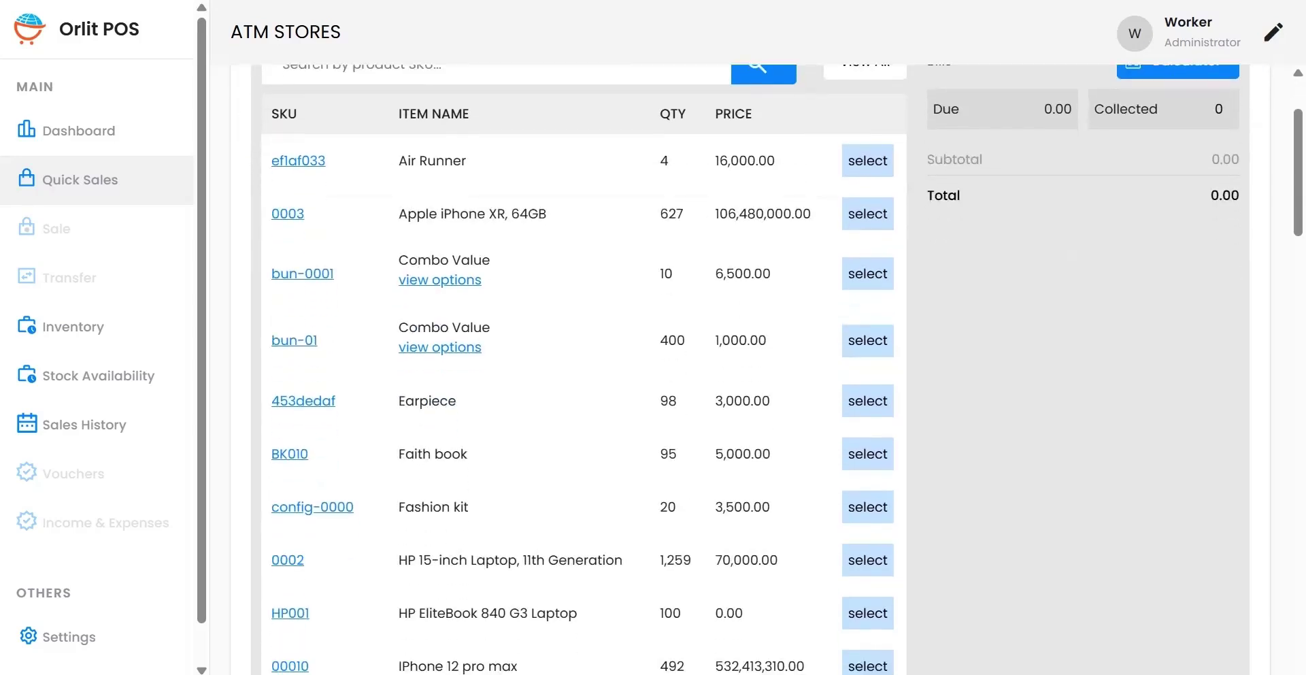
pyautogui.click(867, 454)
pyautogui.scroll(2, 748, 367)
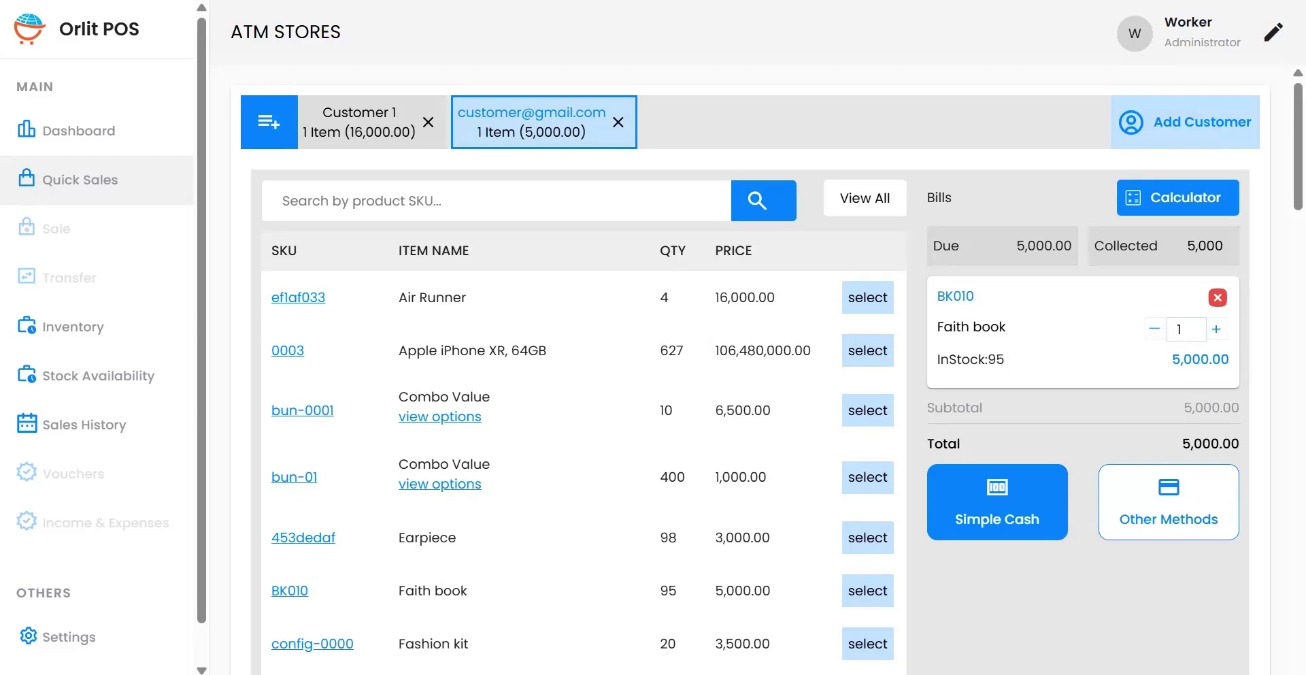
pyautogui.click(361, 122)
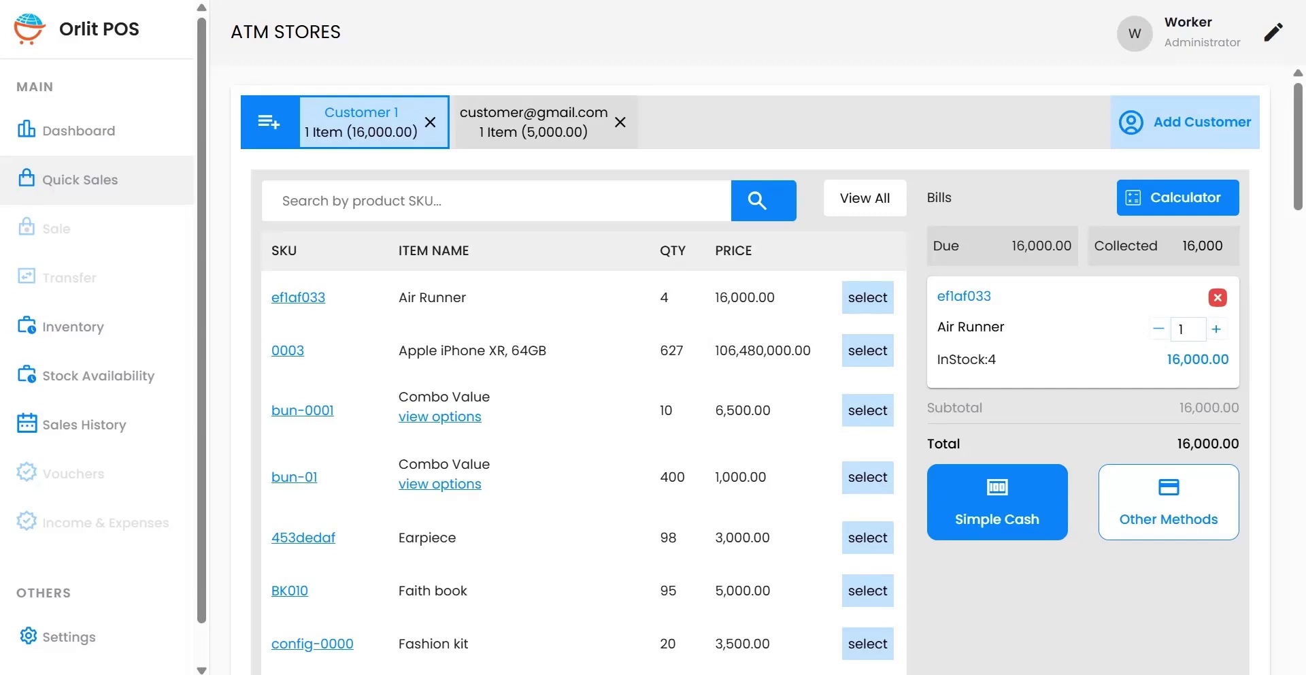
# Step: Switch to the new customer's e-mail tab, showing one Faith book with 5,000.00 due
pyautogui.click(534, 121)
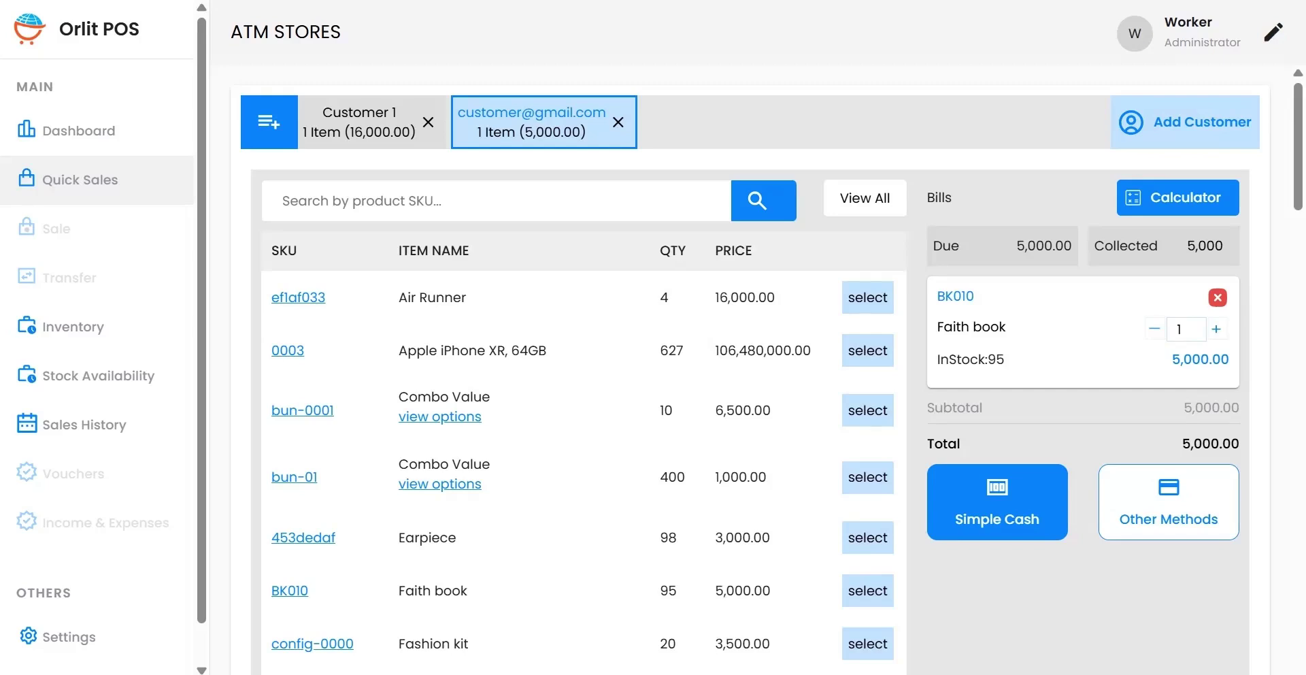
pyautogui.click(440, 417)
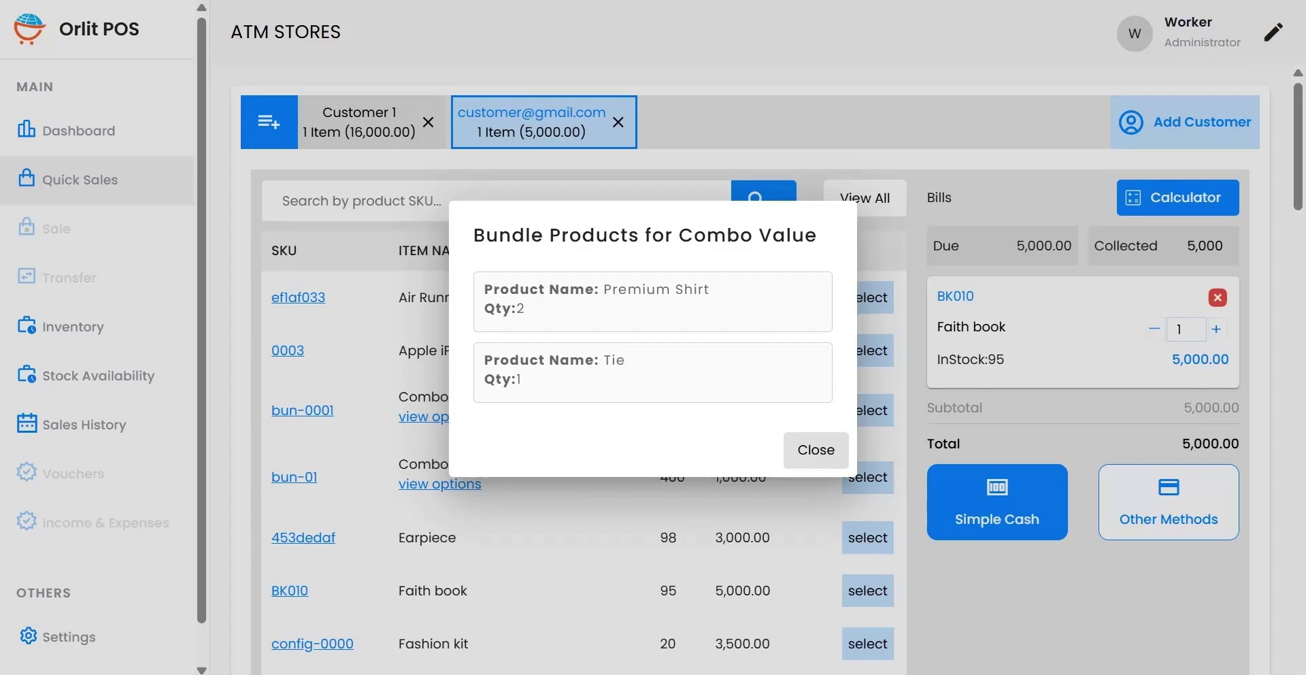
pyautogui.press('Escape')
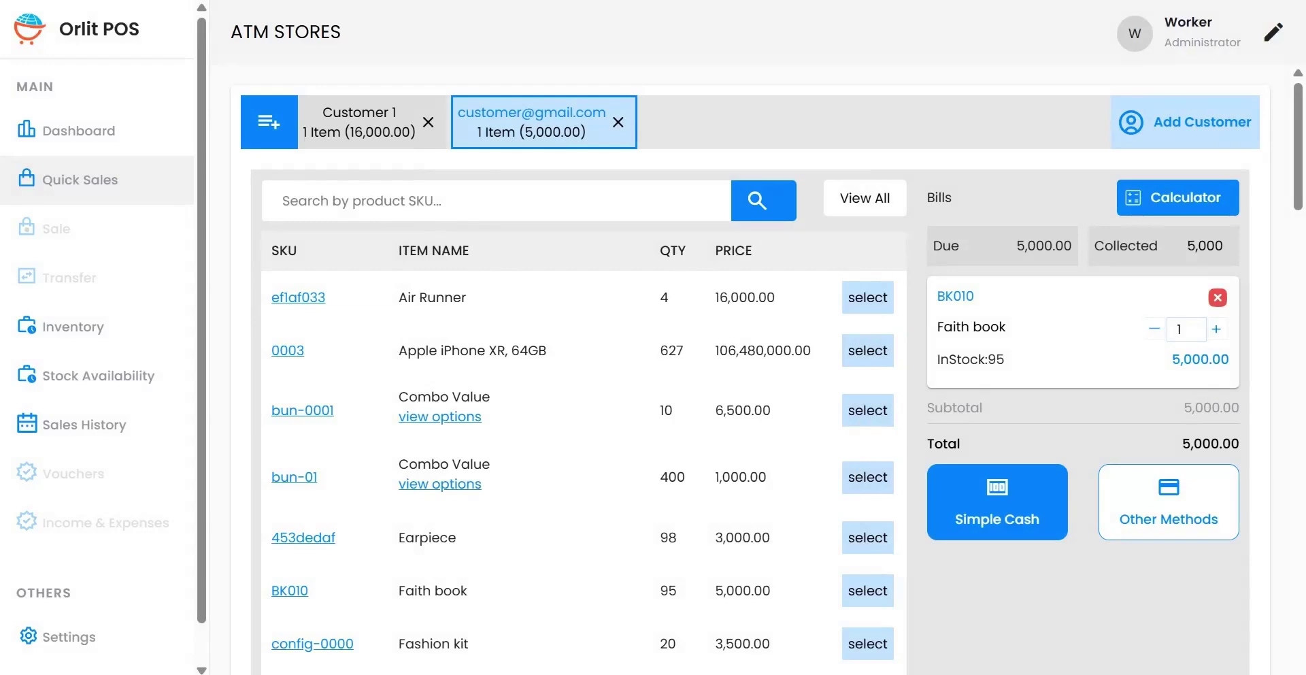
pyautogui.scroll(-3, 772, 368)
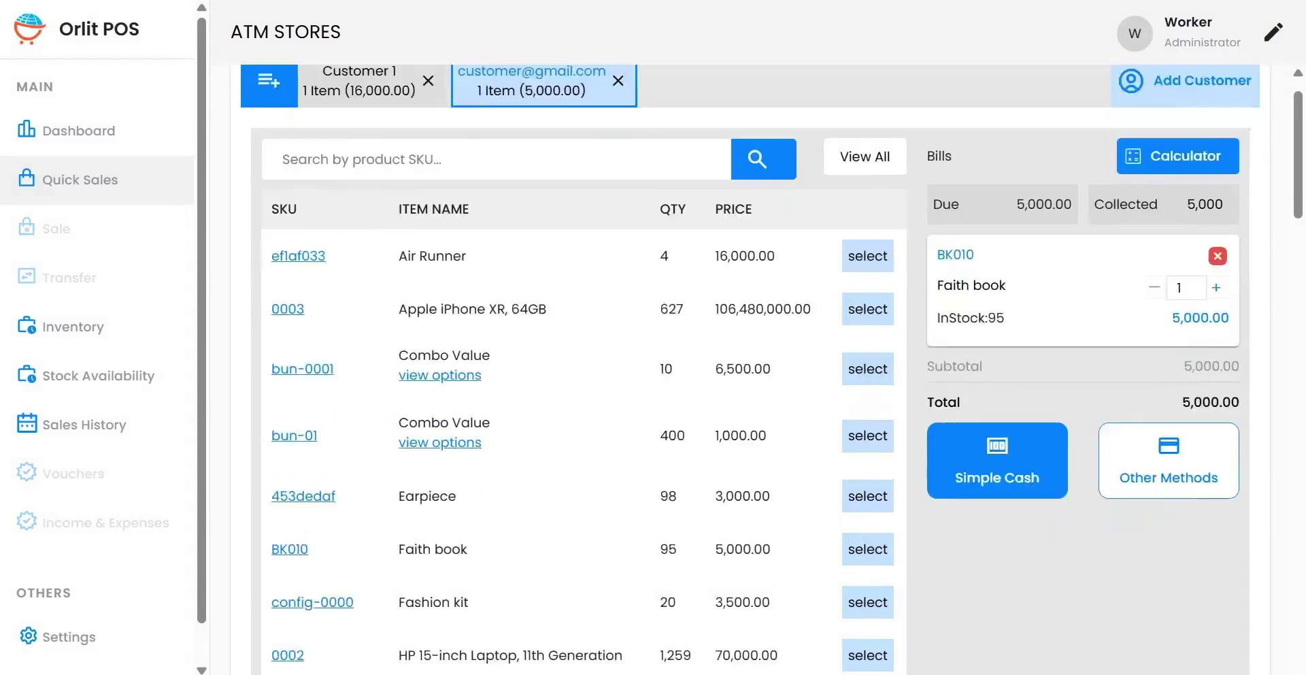
pyautogui.scroll(-10, 772, 367)
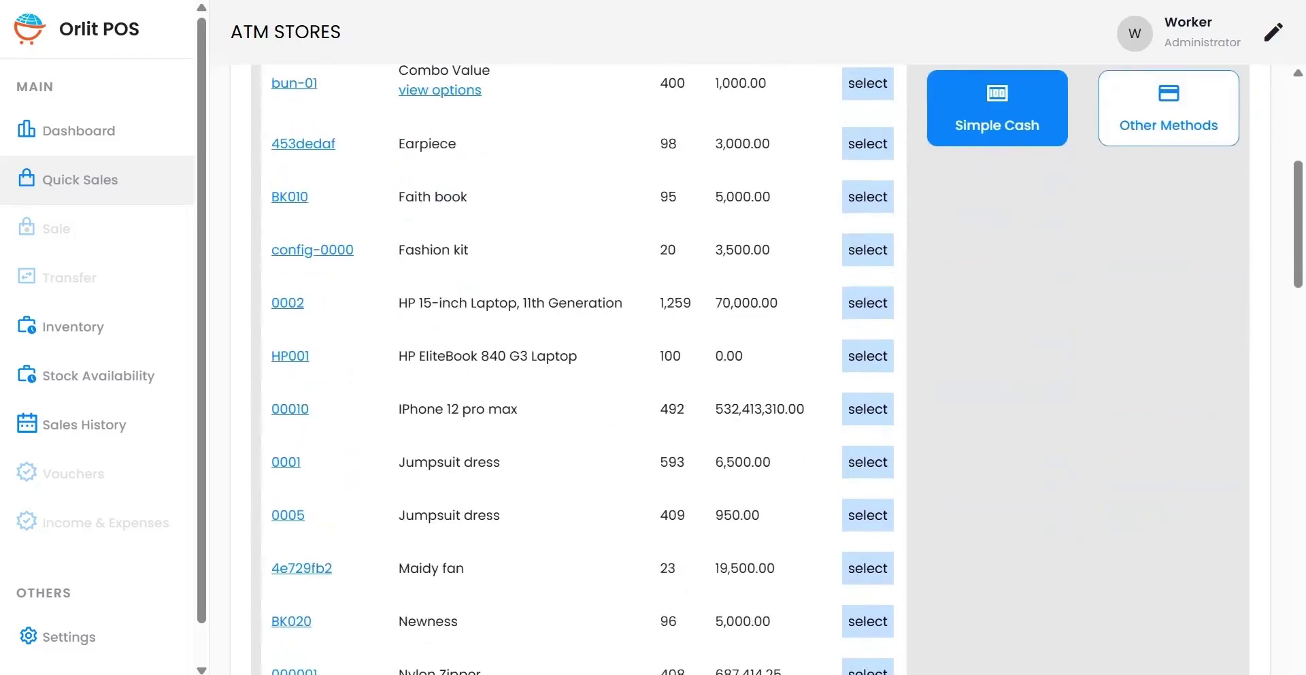
pyautogui.scroll(-2, 772, 367)
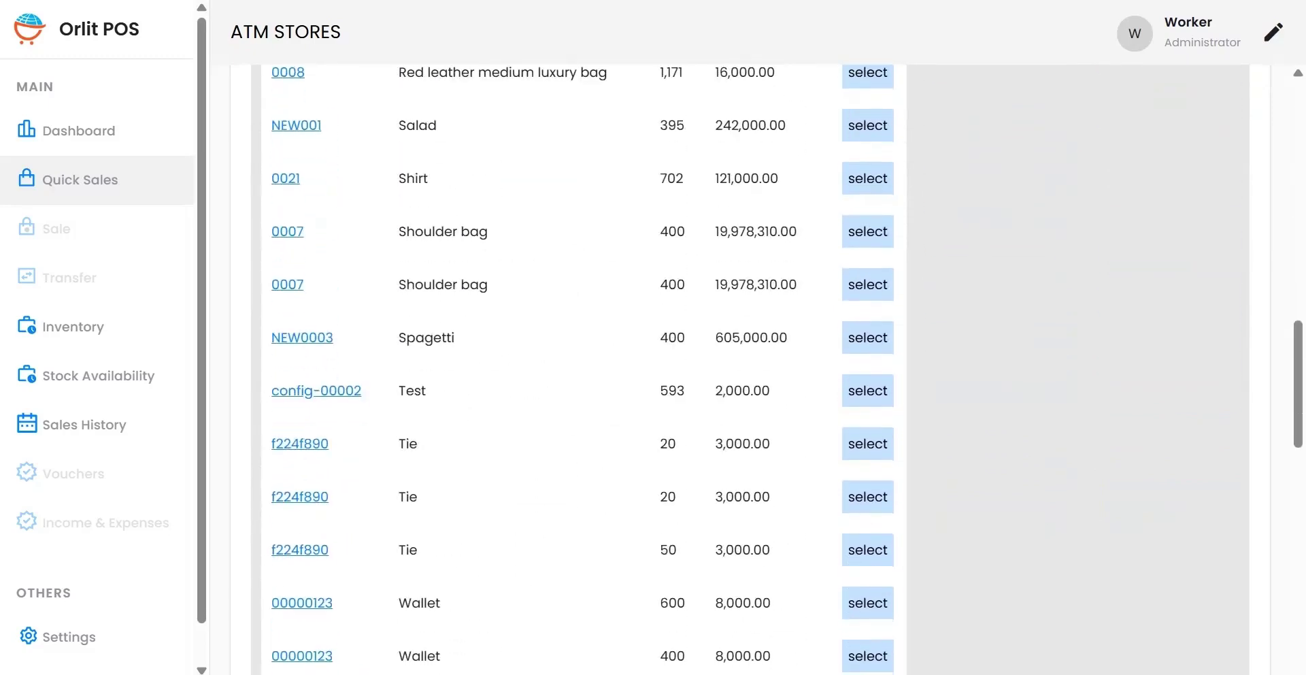
pyautogui.scroll(-14, 772, 368)
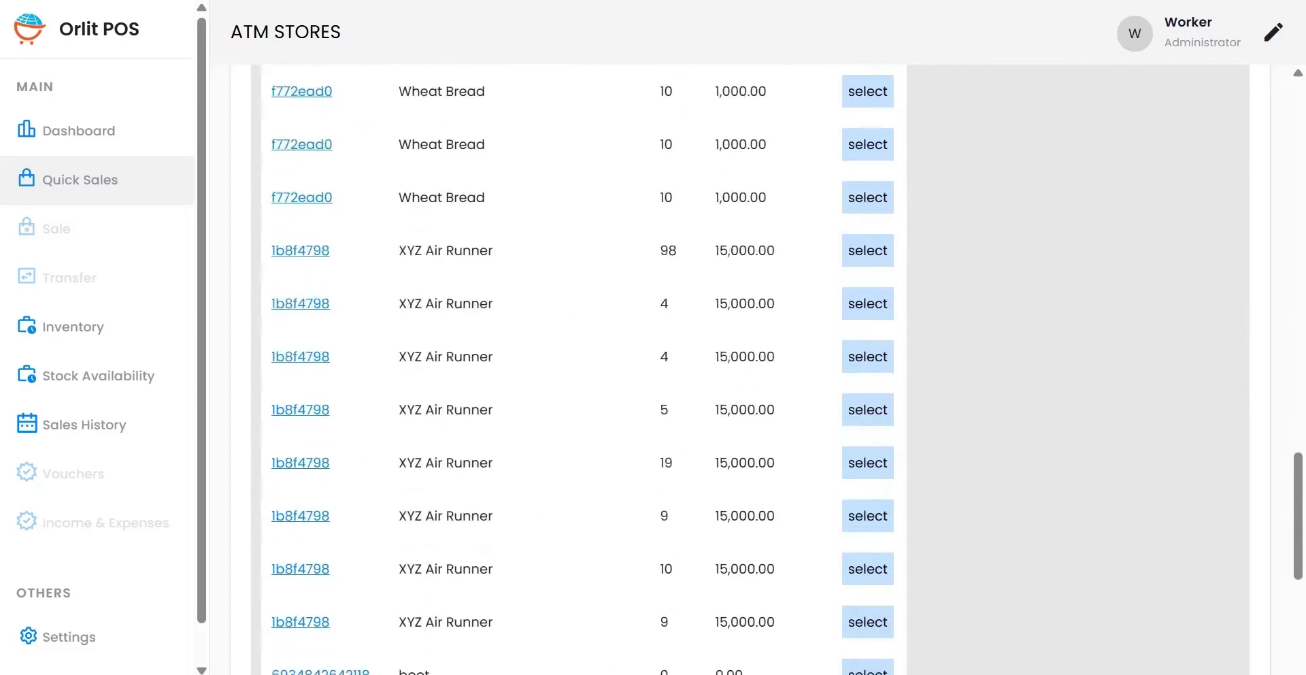
pyautogui.scroll(-1, 772, 367)
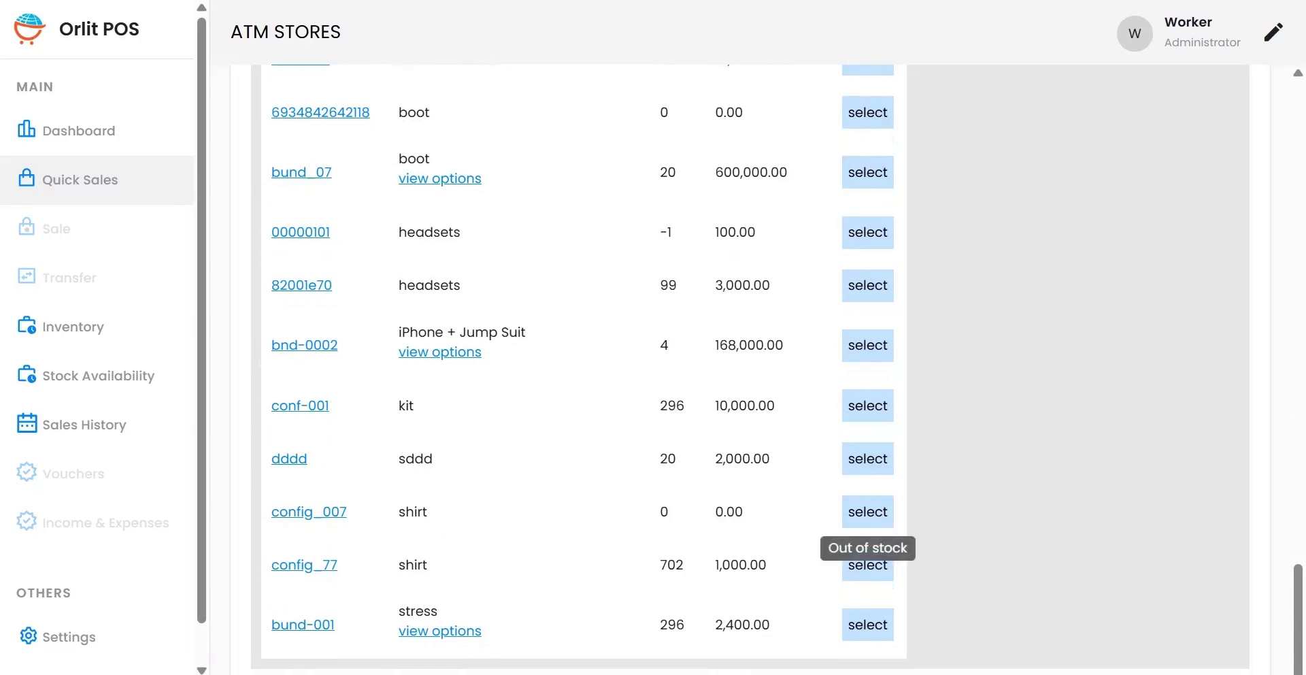
pyautogui.scroll(20, 868, 565)
pyautogui.scroll(-14, 867, 564)
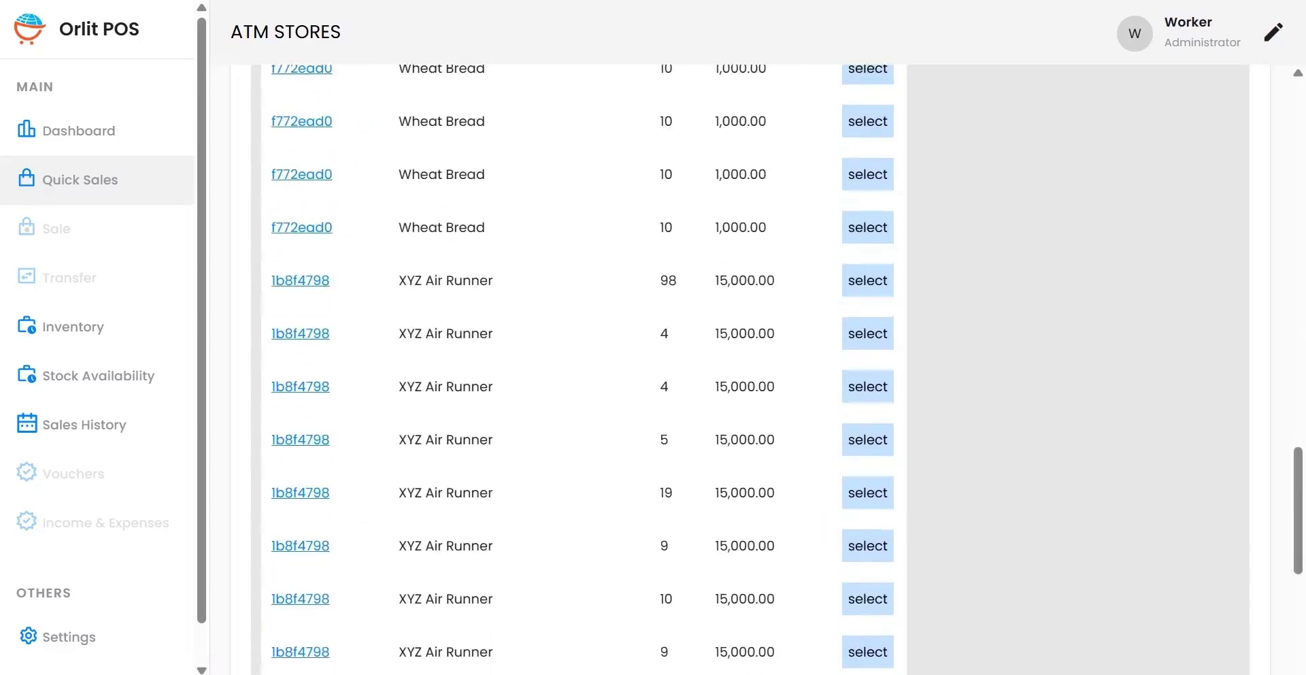
pyautogui.scroll(-9, 867, 598)
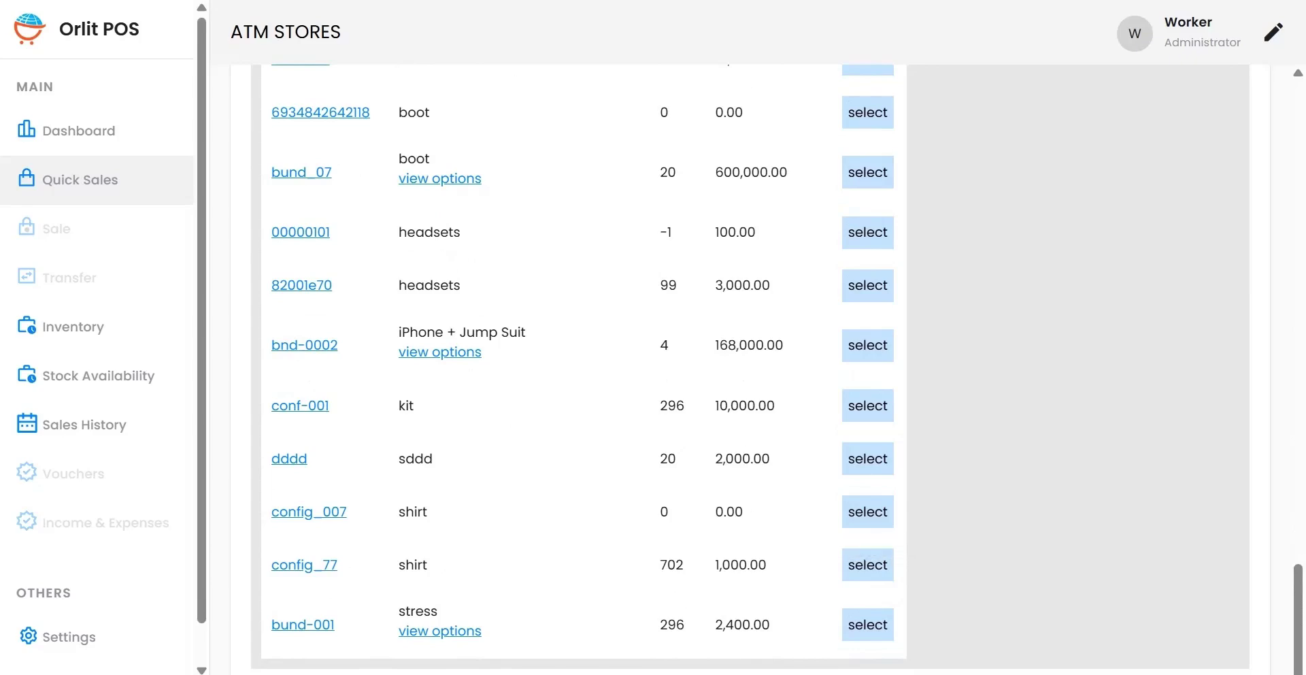
pyautogui.scroll(20, 748, 369)
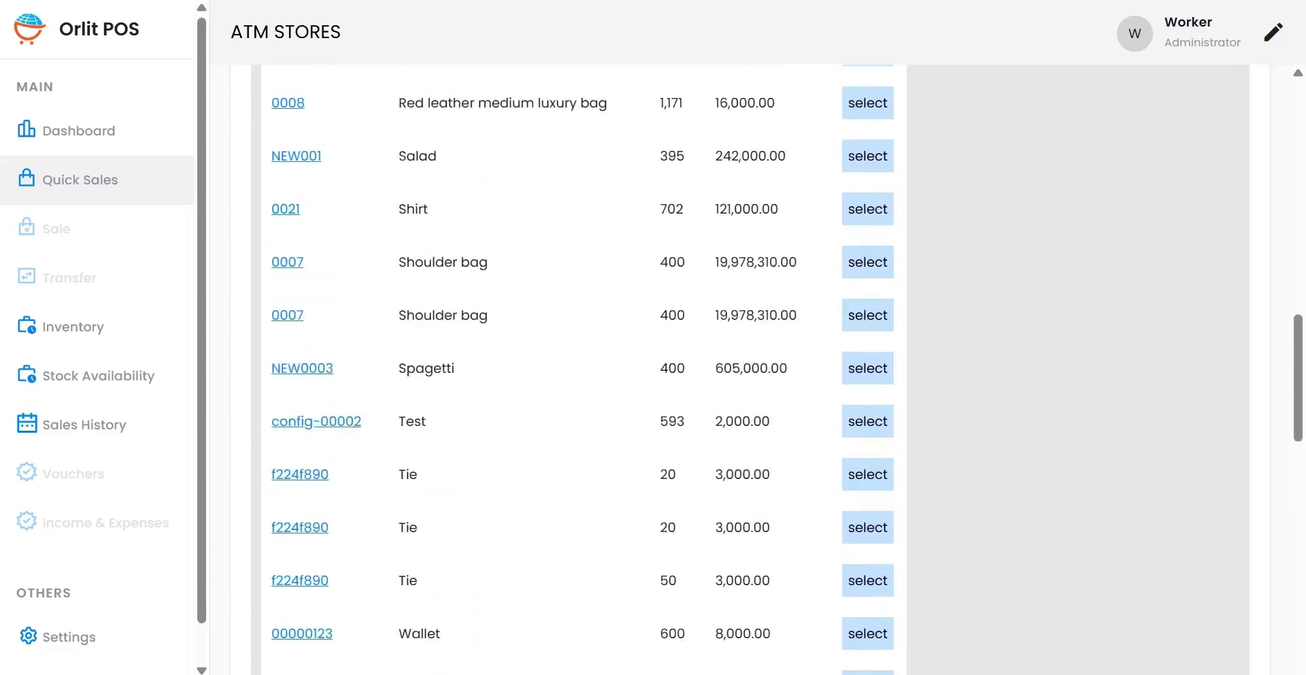
pyautogui.scroll(2, 748, 370)
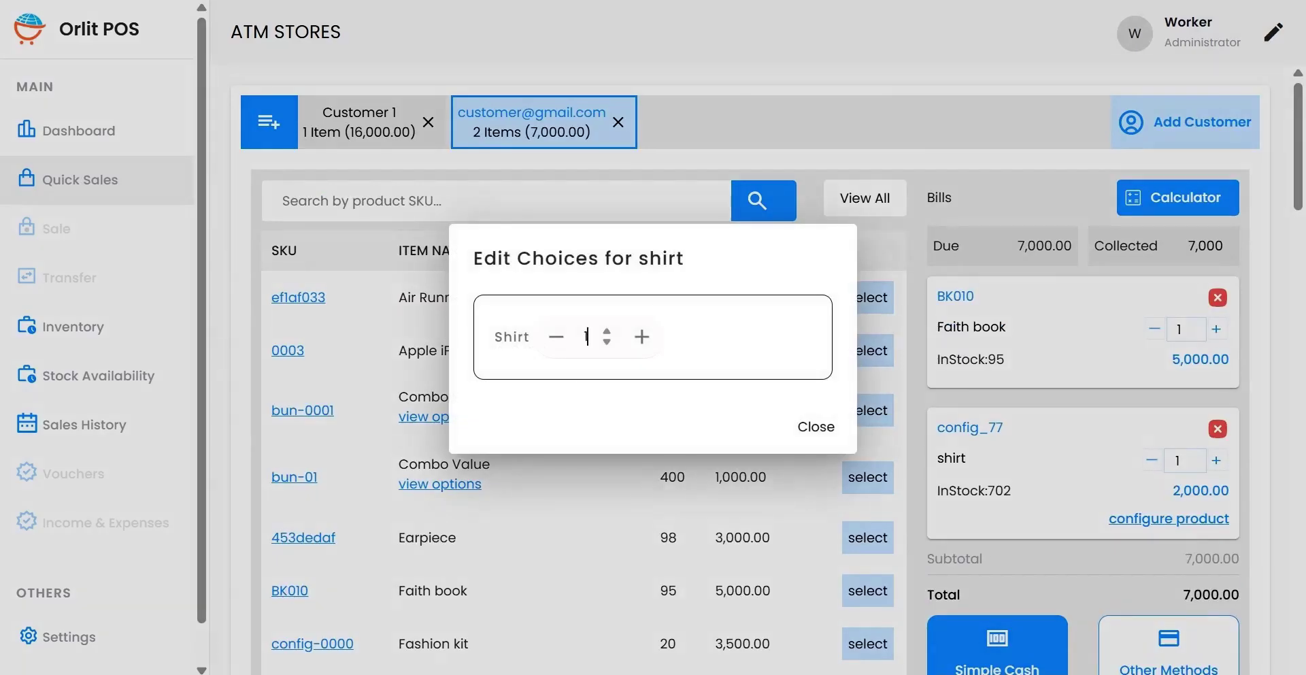
# Step: Remove the config_77 shirt from the bill, leaving only the Faith book at 5,000.00
pyautogui.click(641, 337)
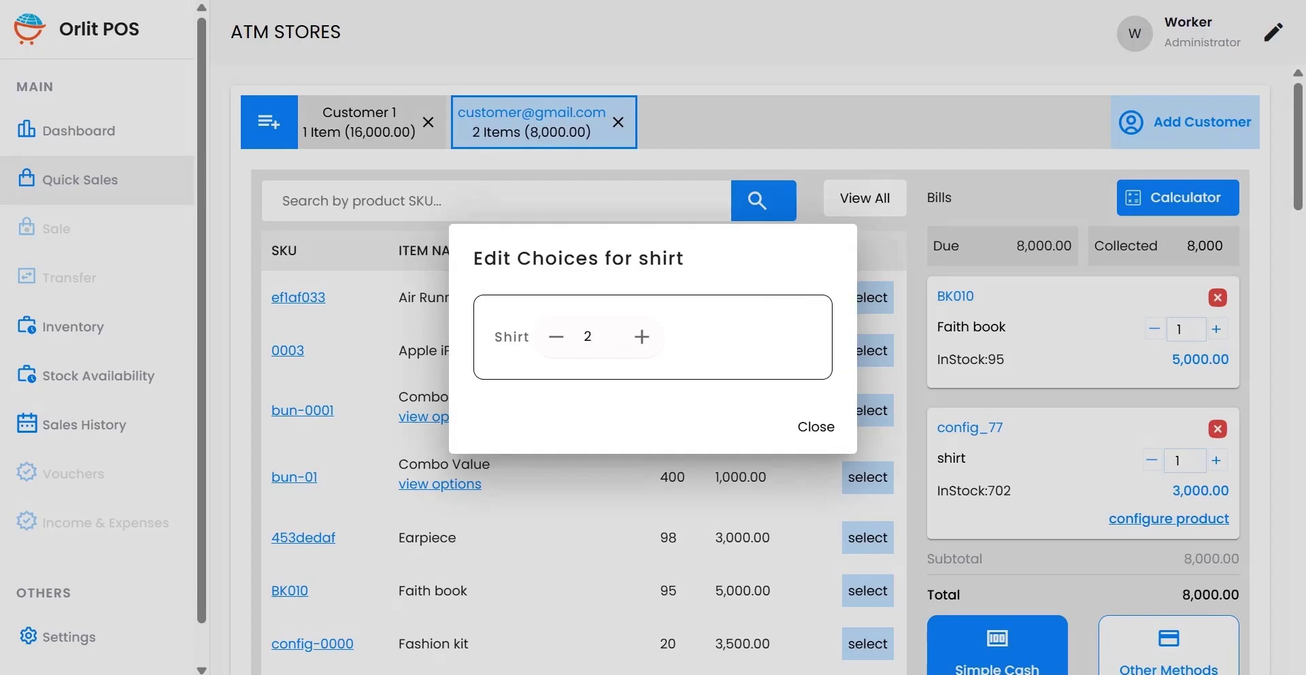
pyautogui.click(556, 336)
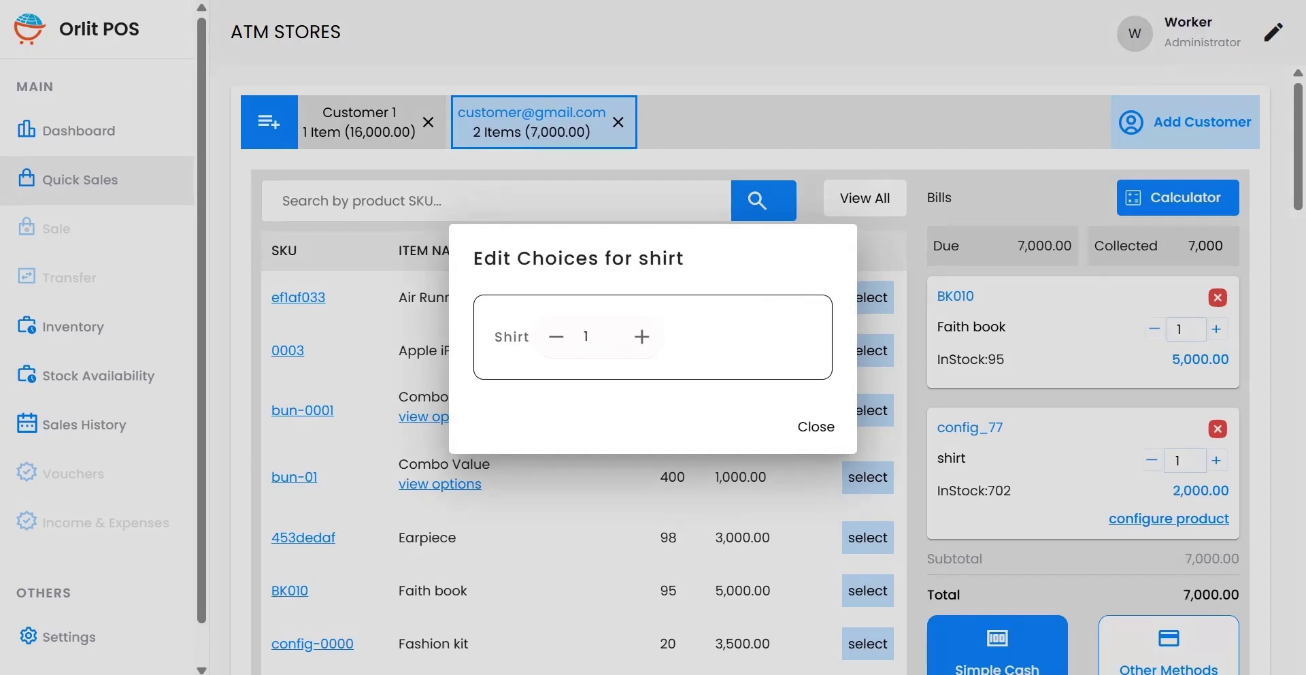
pyautogui.click(816, 427)
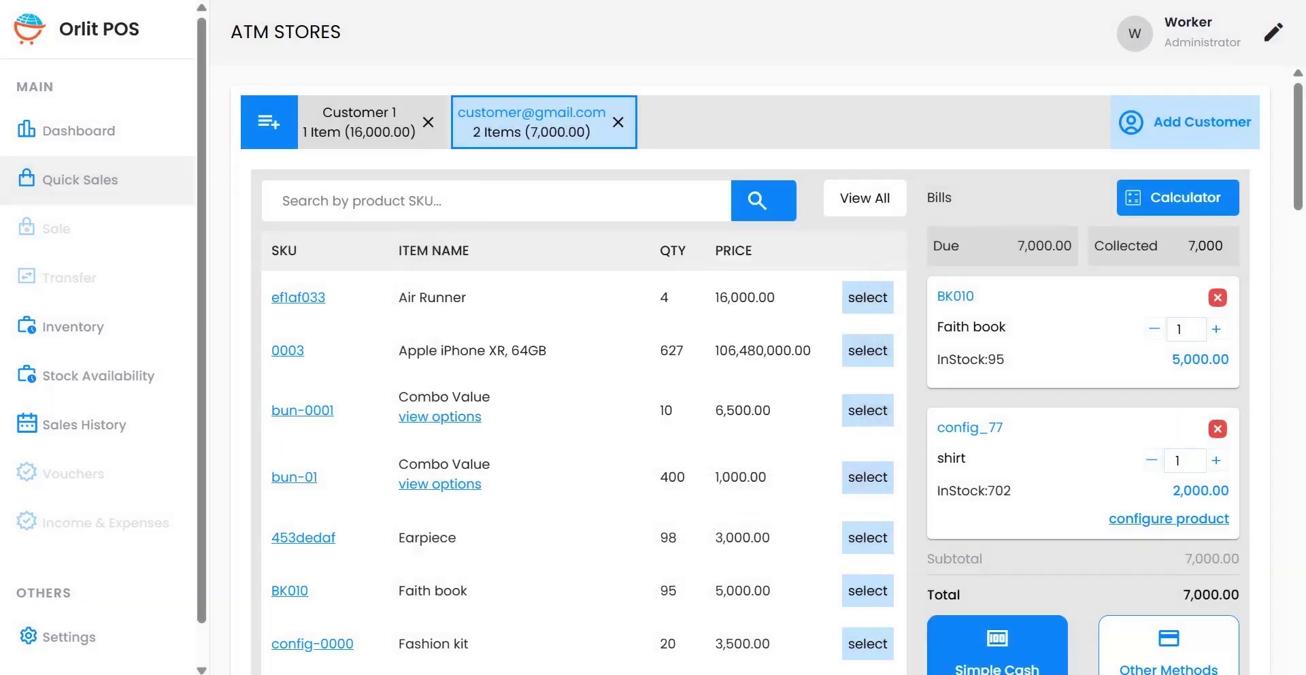
pyautogui.click(1218, 430)
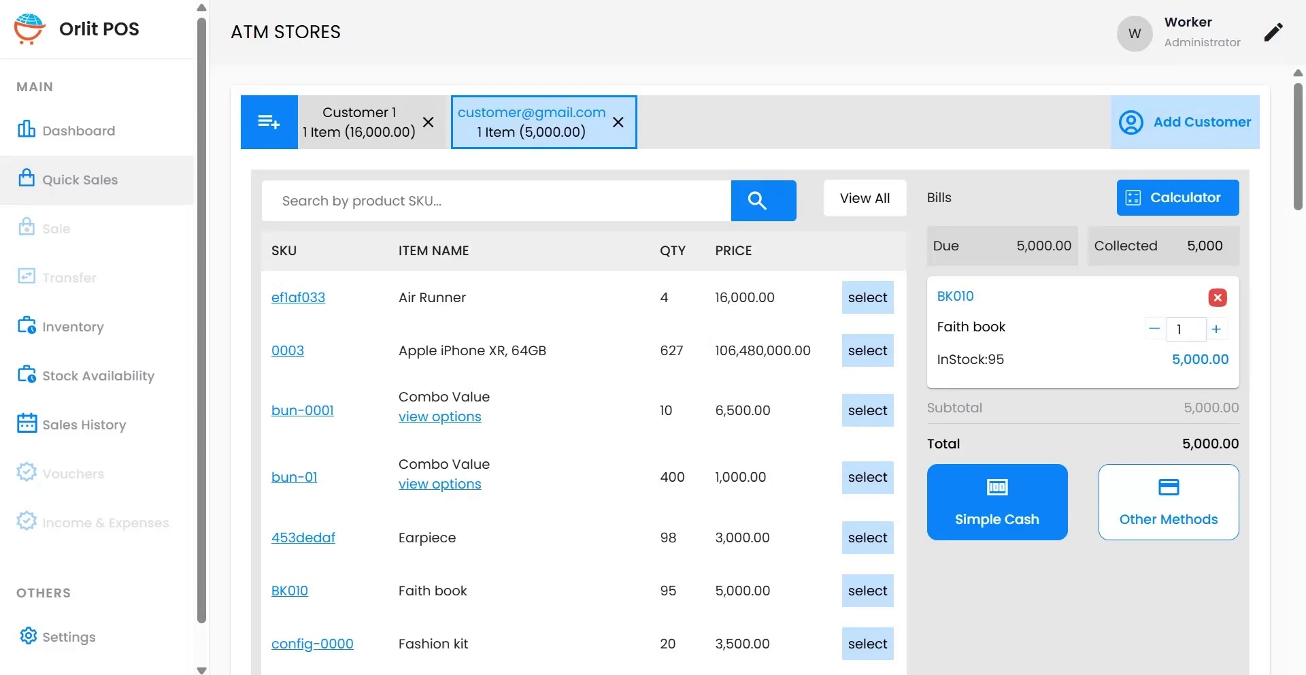
pyautogui.click(496, 201)
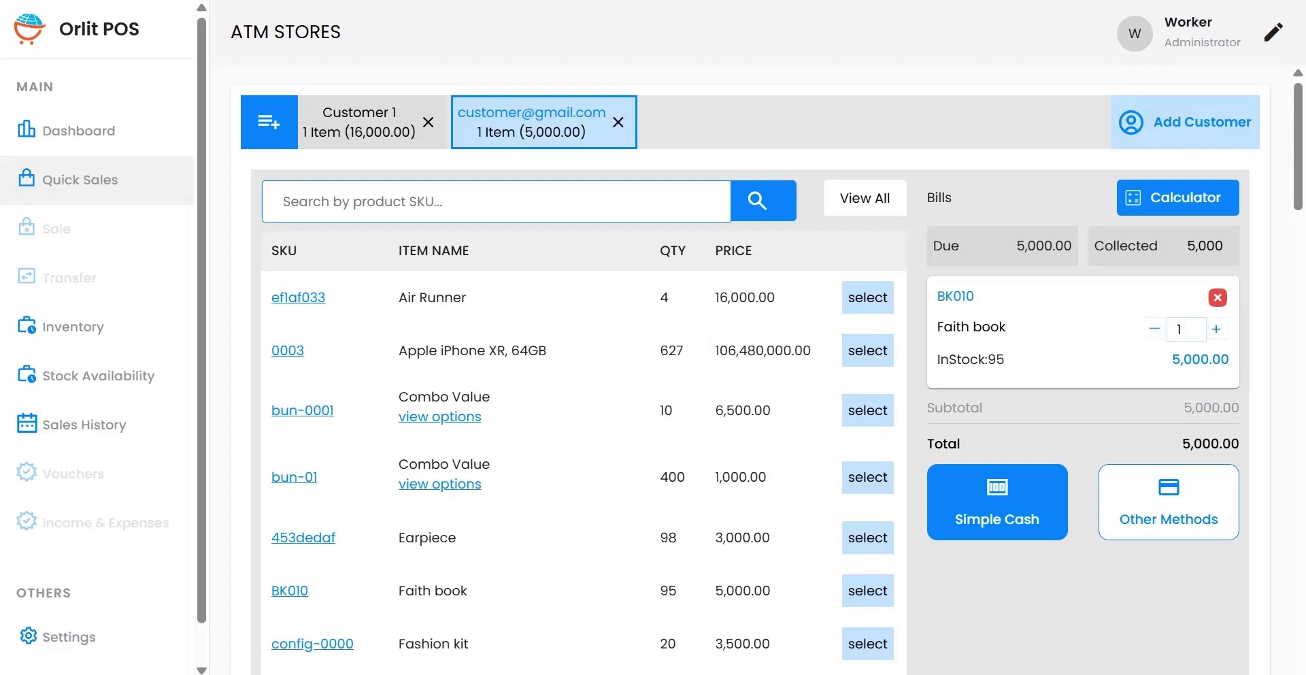
pyautogui.write('00001')
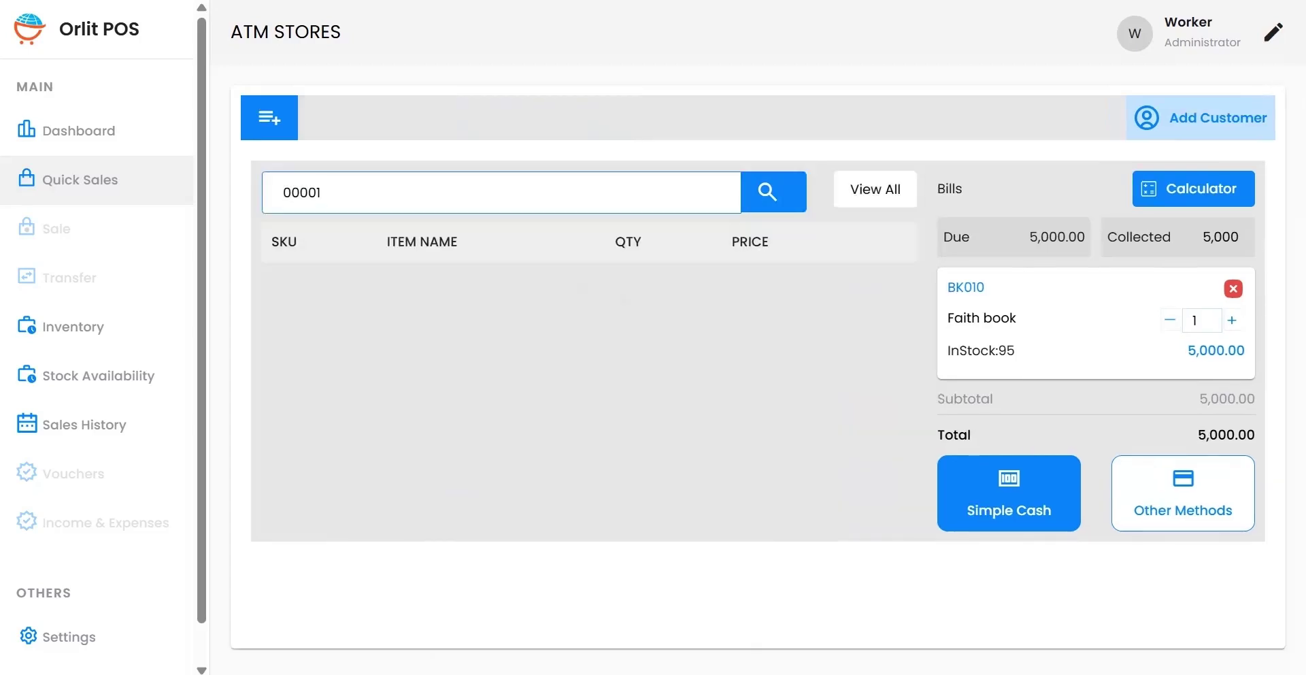
pyautogui.write('01')
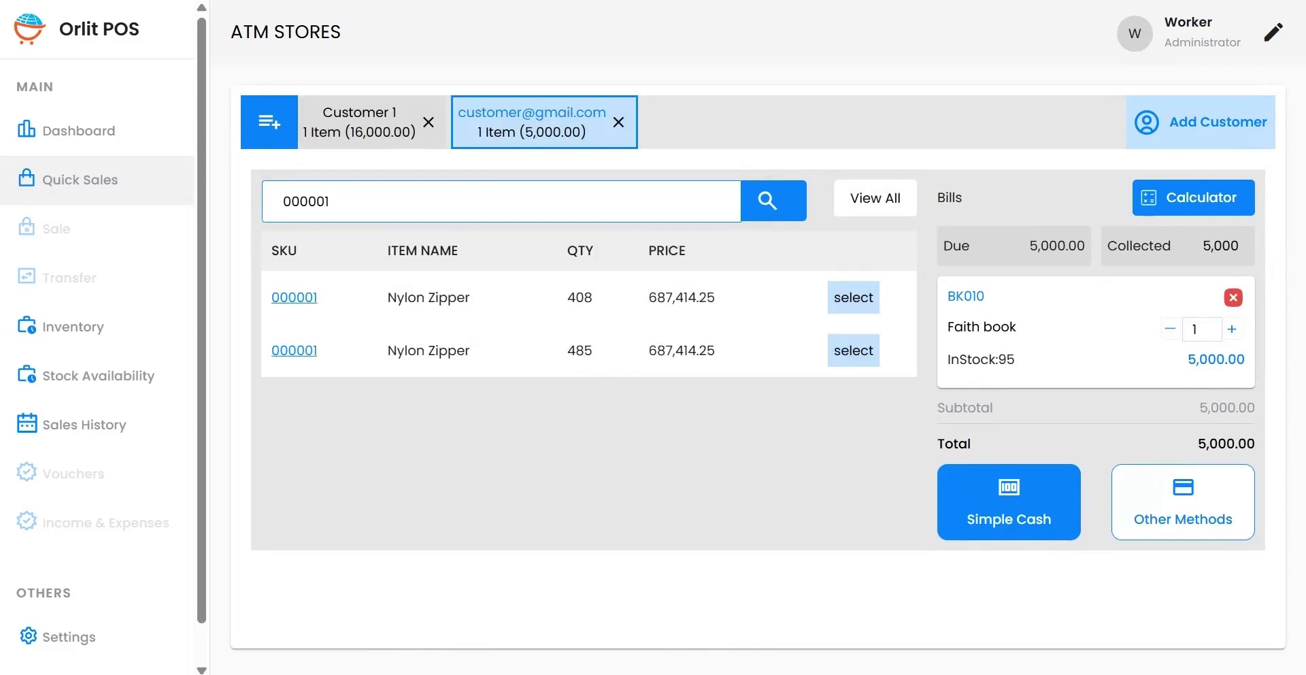
pyautogui.press('BackSpace')
pyautogui.press('BackSpace')
pyautogui.press('BackSpace')
pyautogui.press('BackSpace')
pyautogui.press('BackSpace')
pyautogui.press('BackSpace')
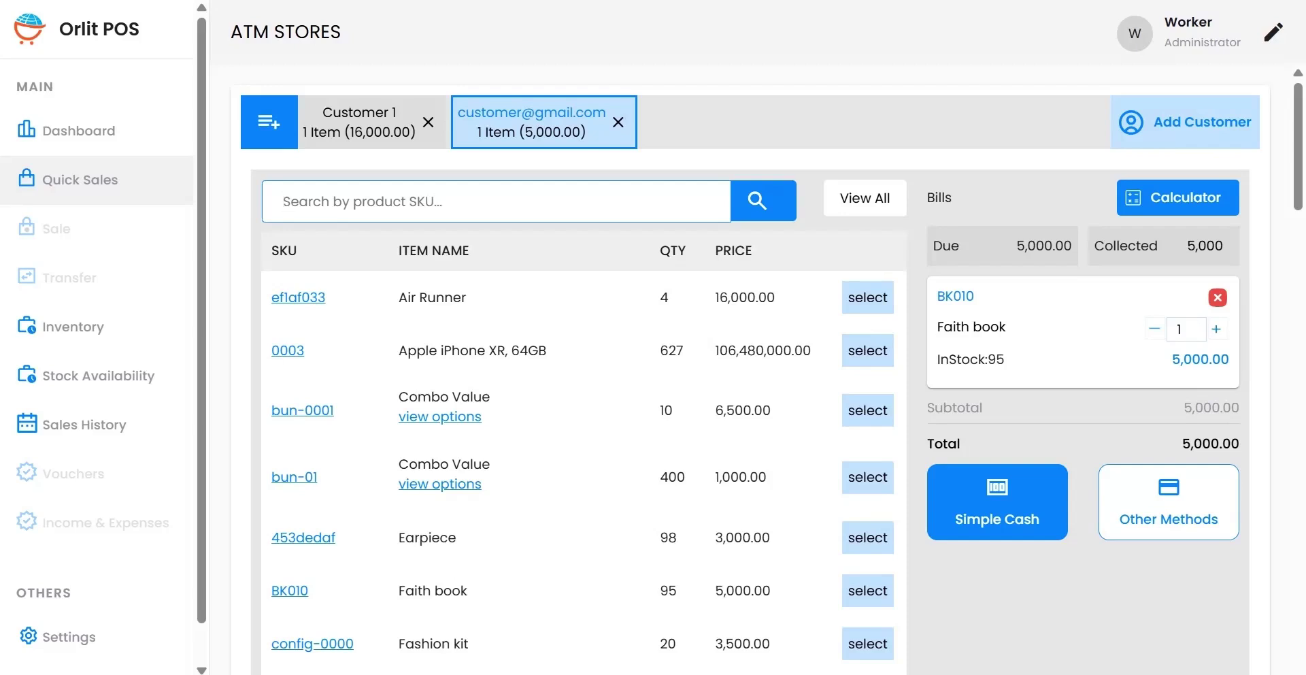
# Step: Nudge the Faith book quantity to 2 and back to 1, then bring up the calculator
pyautogui.click(1216, 329)
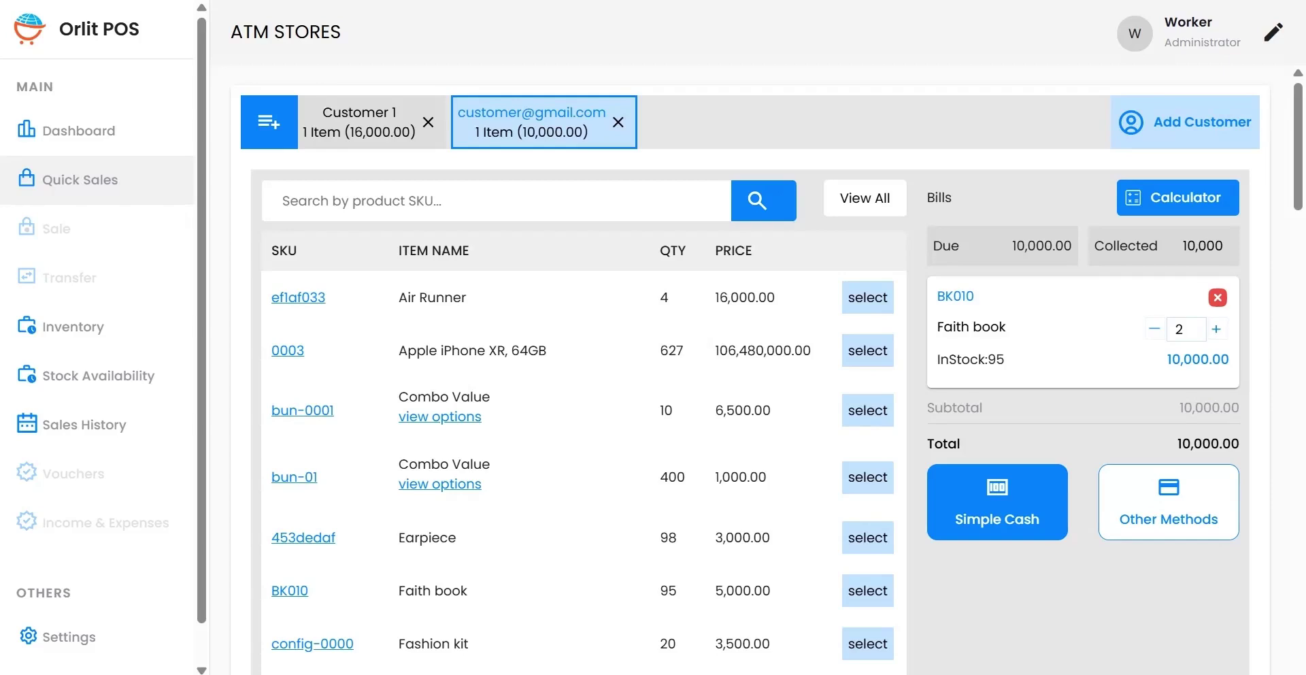
pyautogui.click(1154, 329)
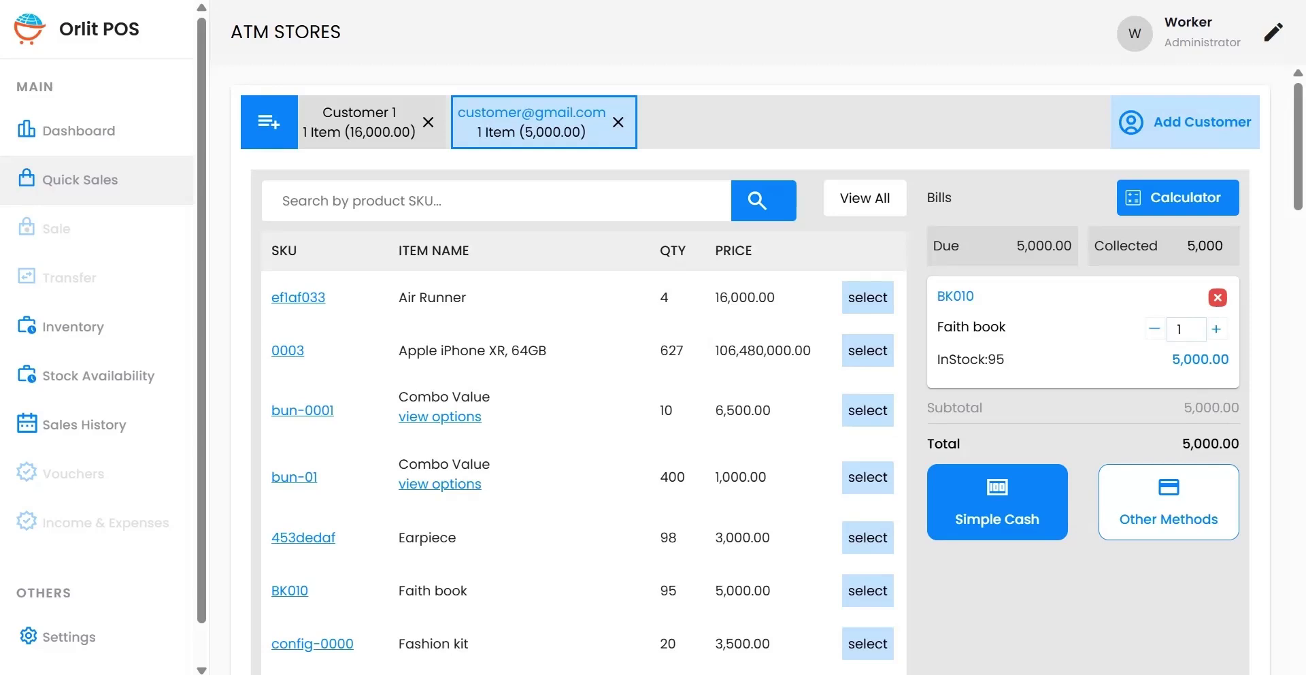
pyautogui.click(1177, 198)
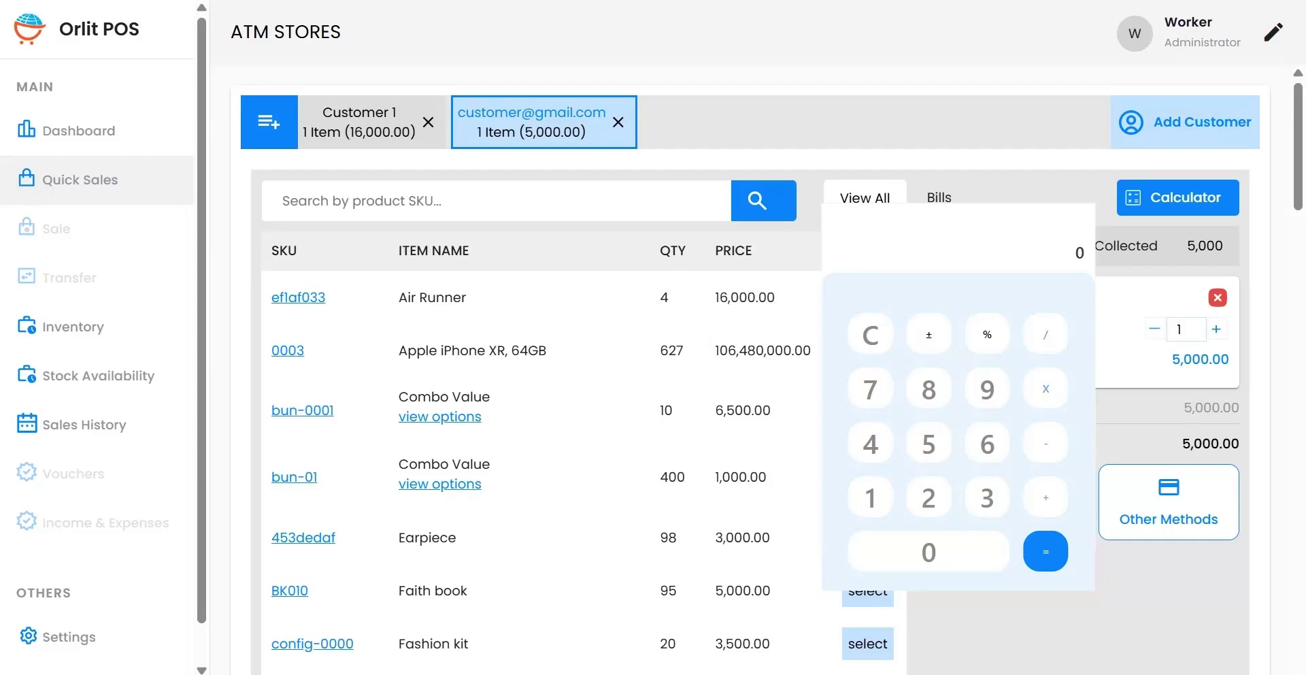
# Step: Start typing 5000 − 6 on the calculator, then clear it to start over
pyautogui.press('5')
pyautogui.press('0')
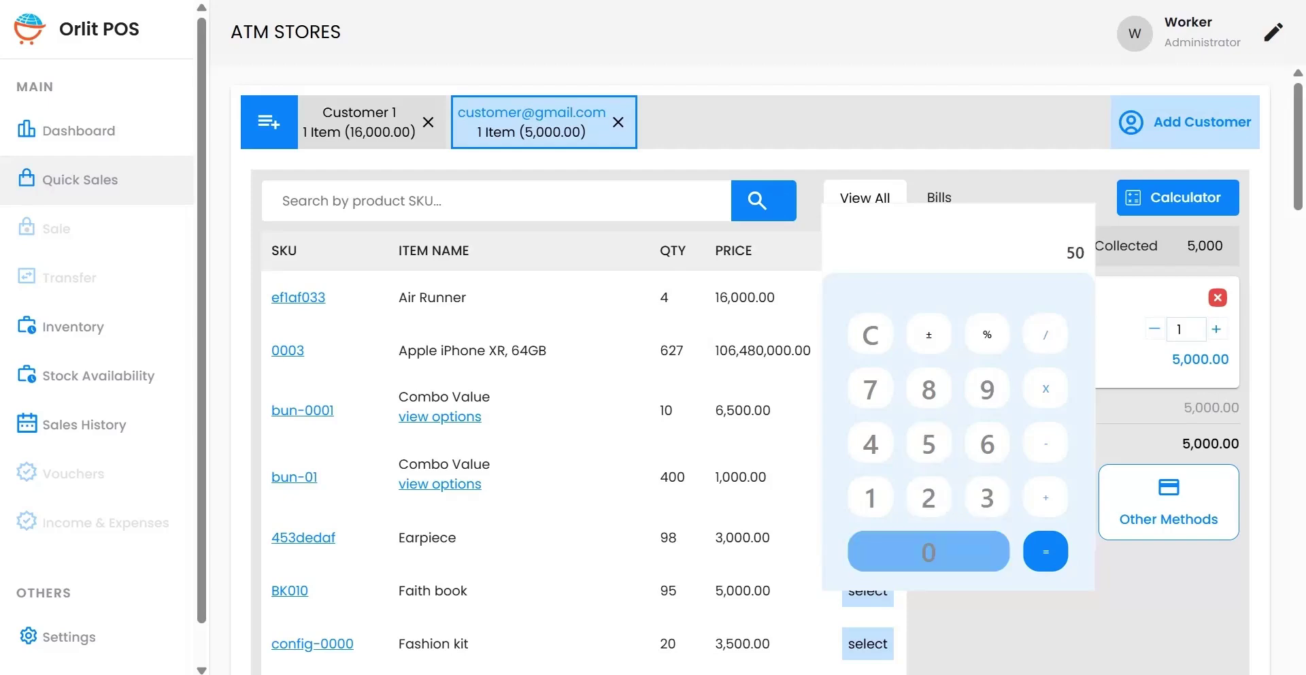
pyautogui.press('0')
pyautogui.press('0')
pyautogui.press('-')
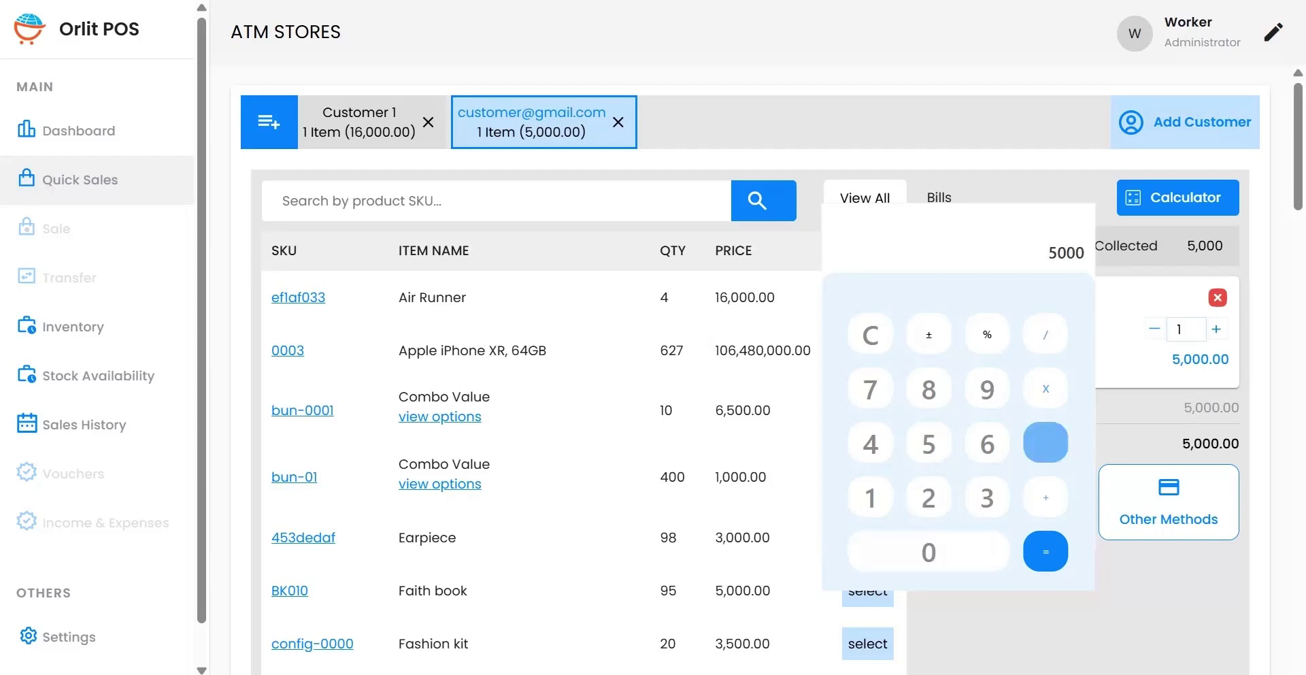
pyautogui.press('6')
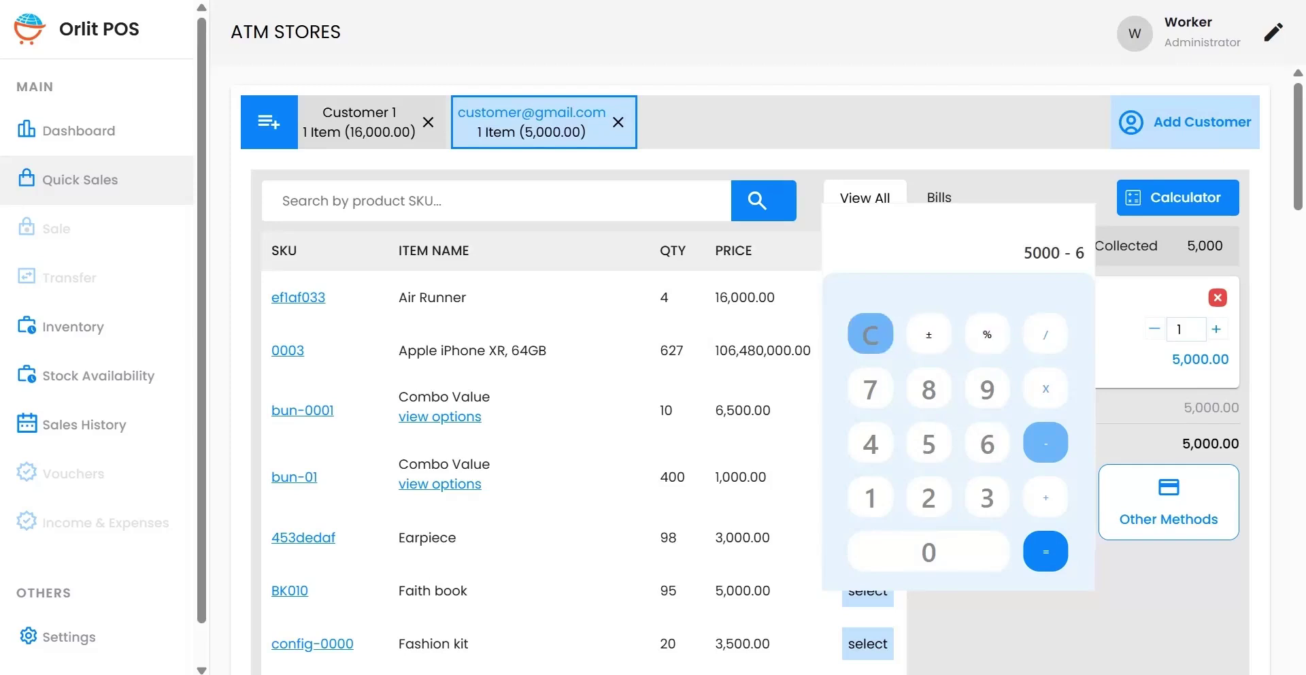
pyautogui.click(870, 334)
# Step: Calculate 5000 − 4658 = 342 on the keypad and put the calculator away
pyautogui.click(929, 444)
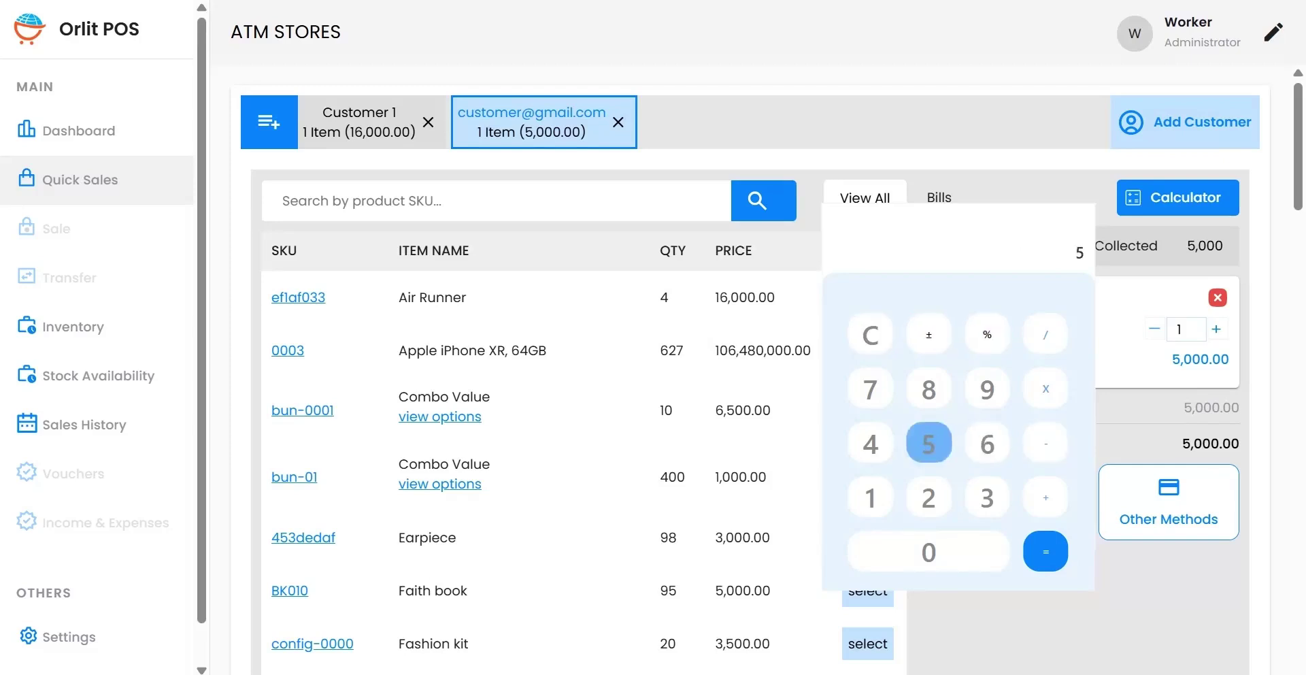
pyautogui.click(928, 552)
pyautogui.click(928, 551)
pyautogui.click(929, 552)
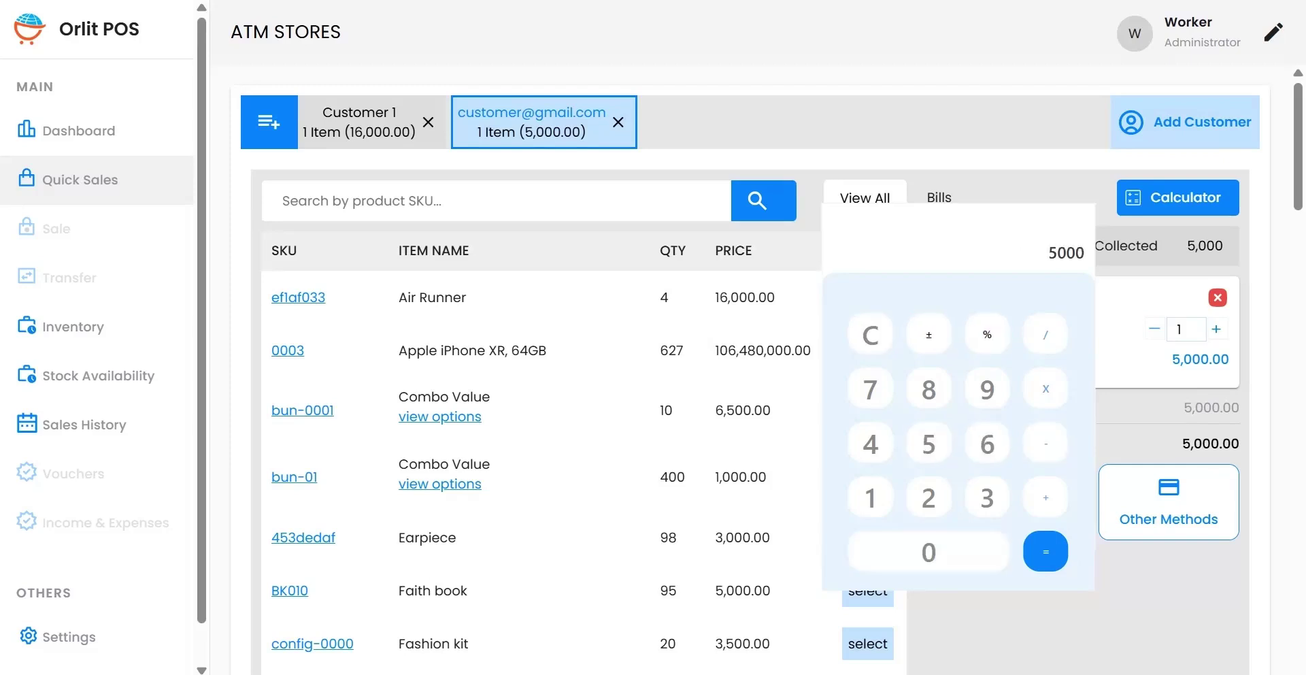
pyautogui.click(1045, 443)
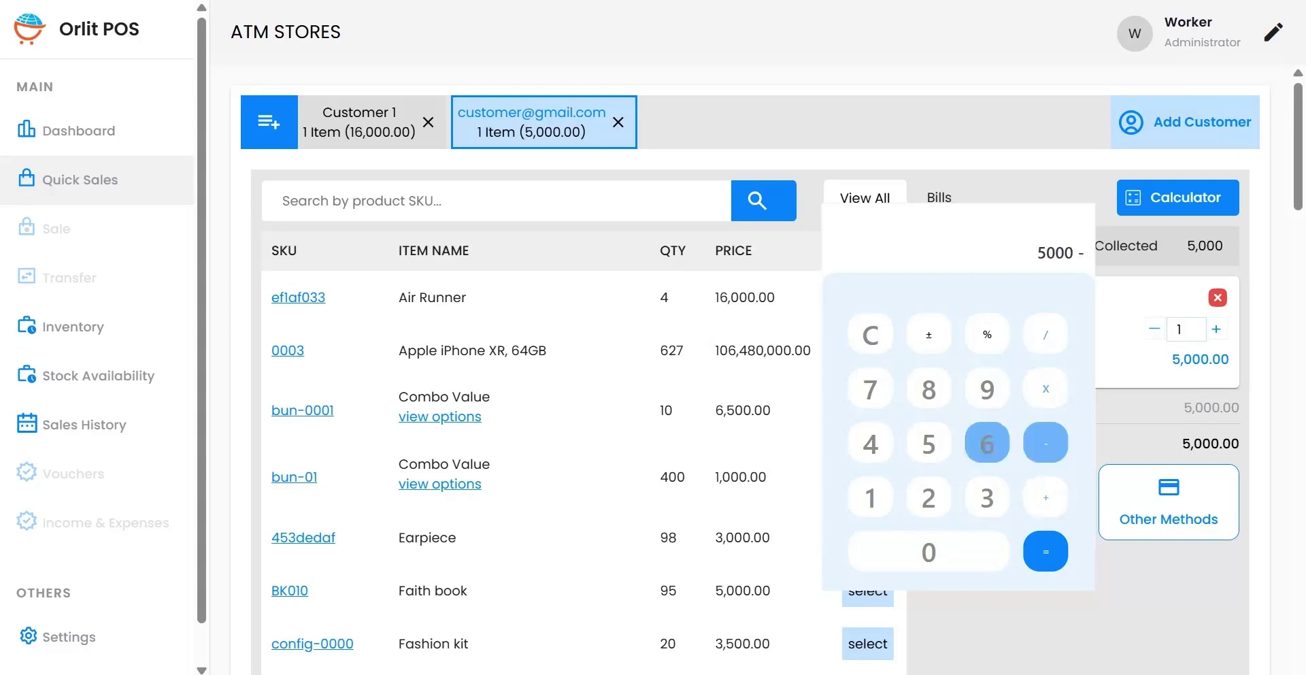
pyautogui.click(871, 444)
pyautogui.click(987, 442)
pyautogui.click(929, 442)
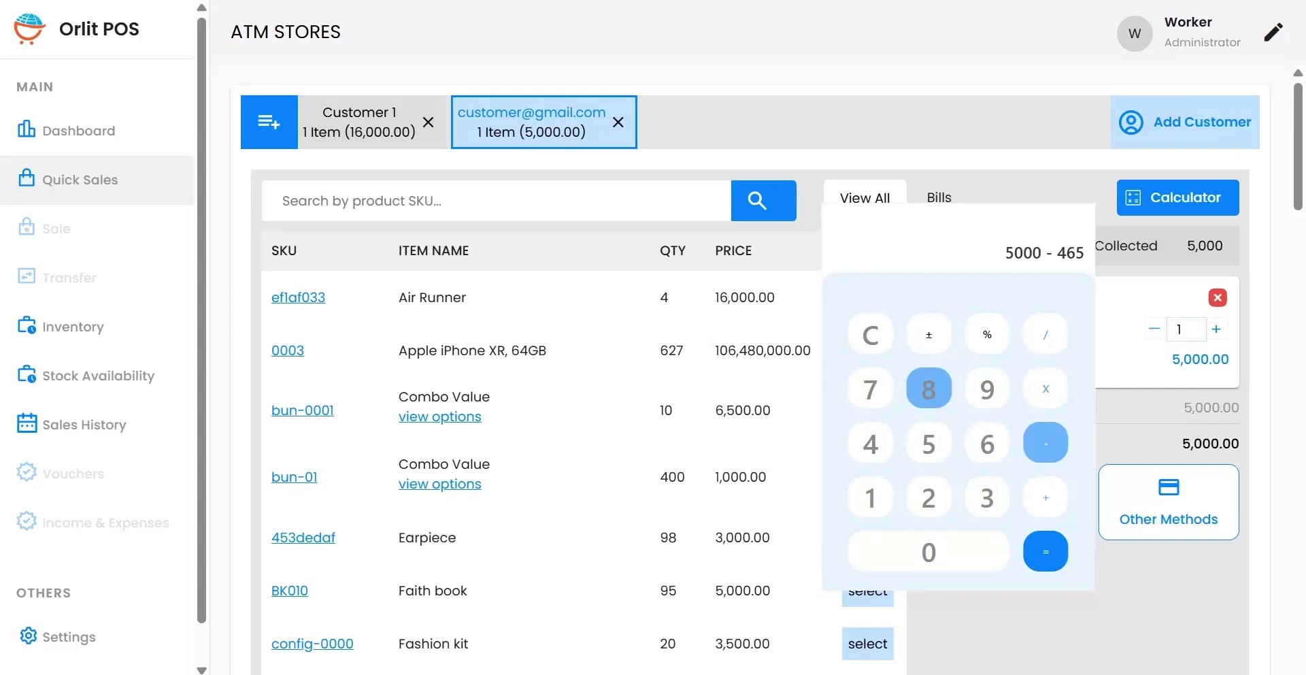
pyautogui.click(928, 389)
pyautogui.click(1046, 552)
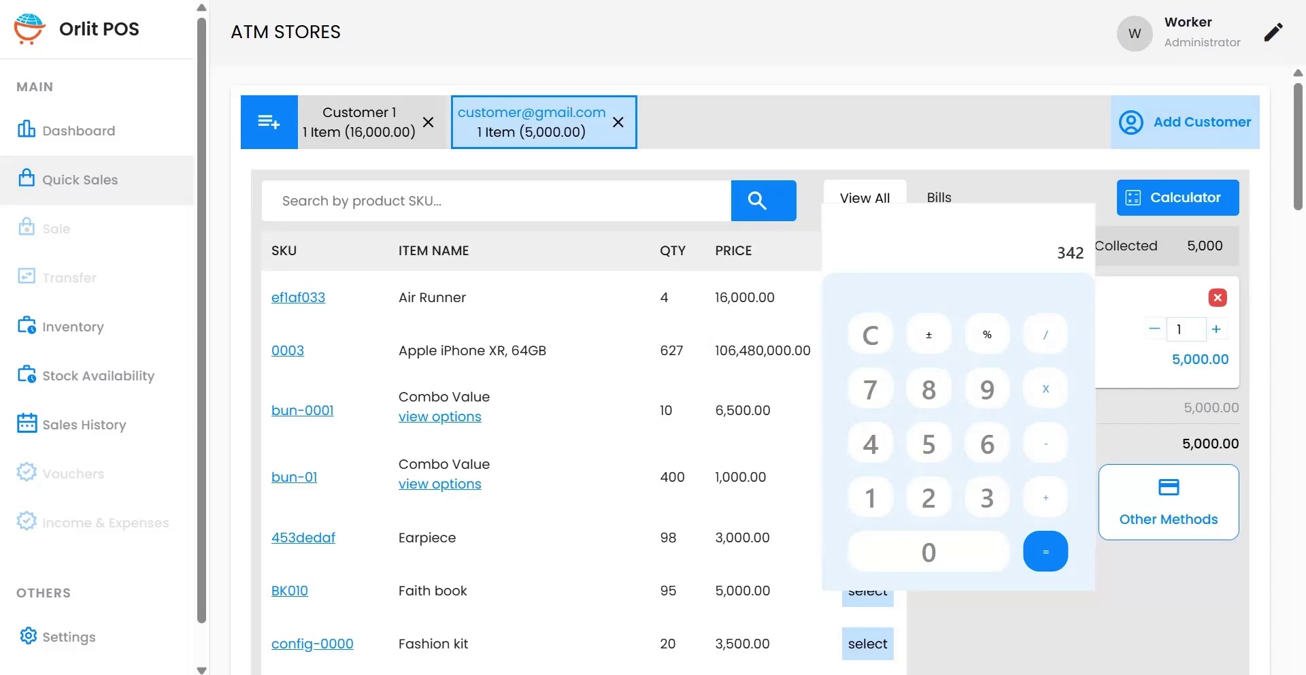
pyautogui.click(1178, 198)
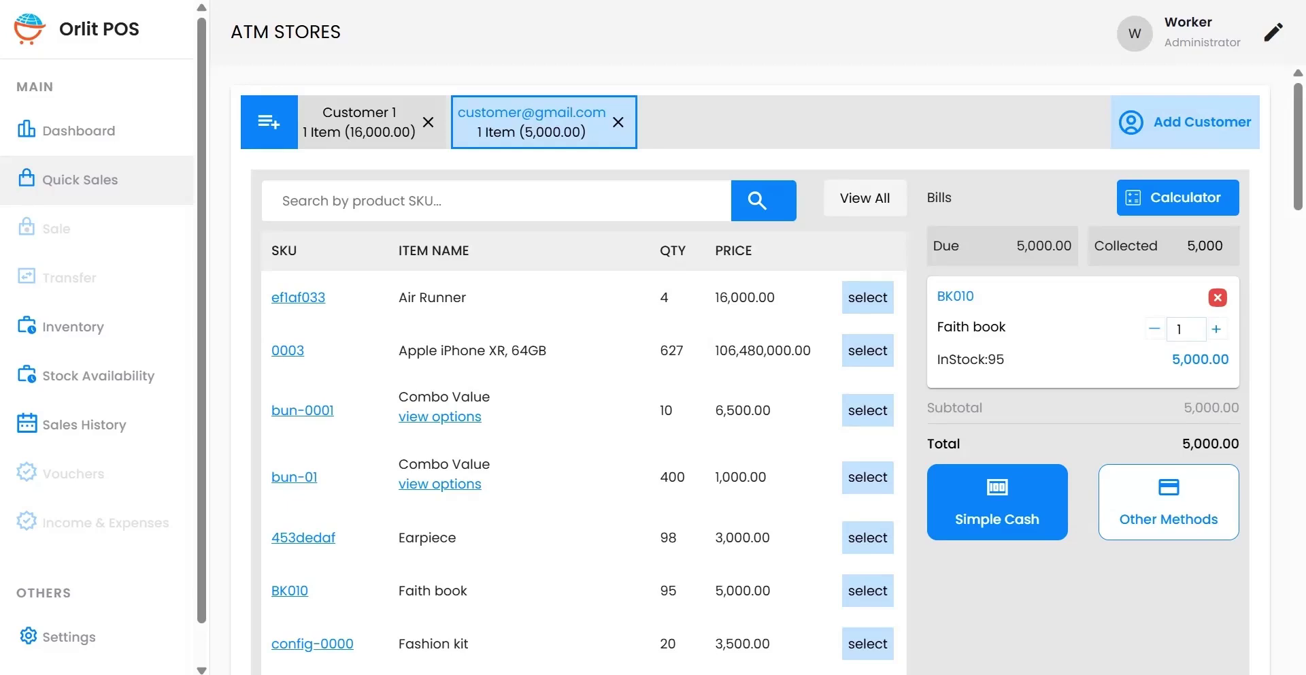
# Step: Reload the full product list with View All and scroll through it
pyautogui.click(865, 198)
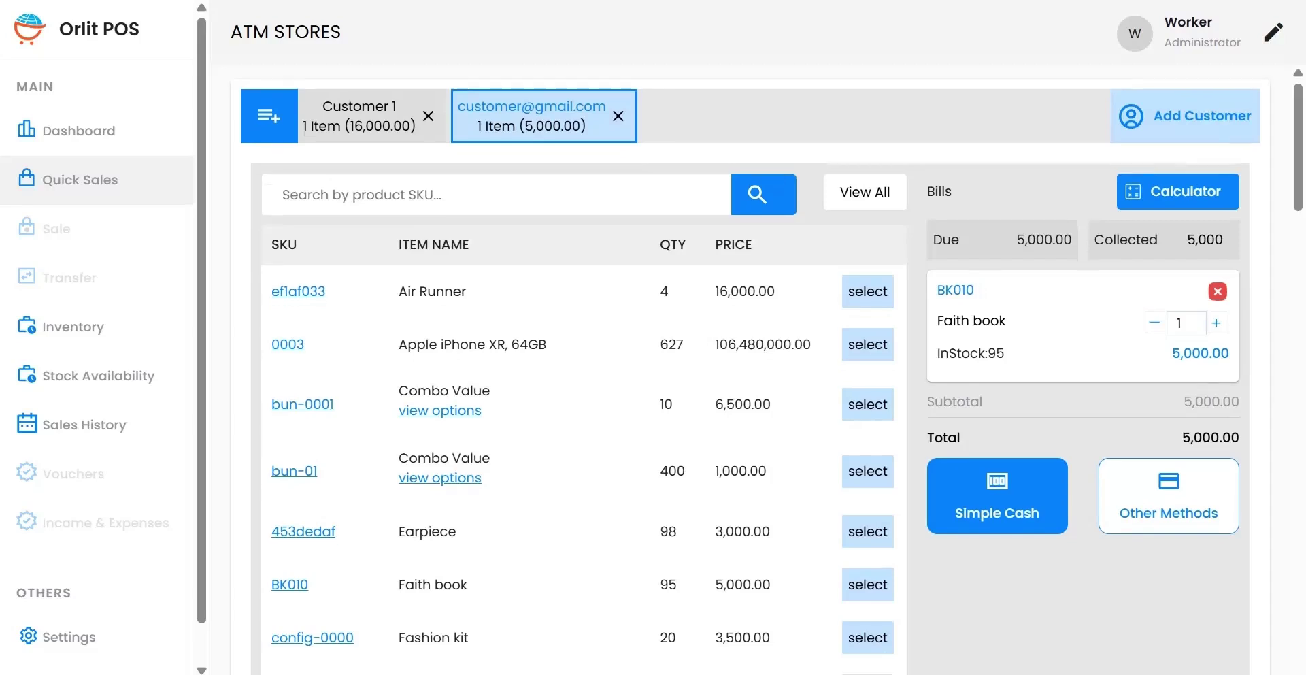
pyautogui.scroll(-3, 748, 408)
pyautogui.scroll(3, 748, 408)
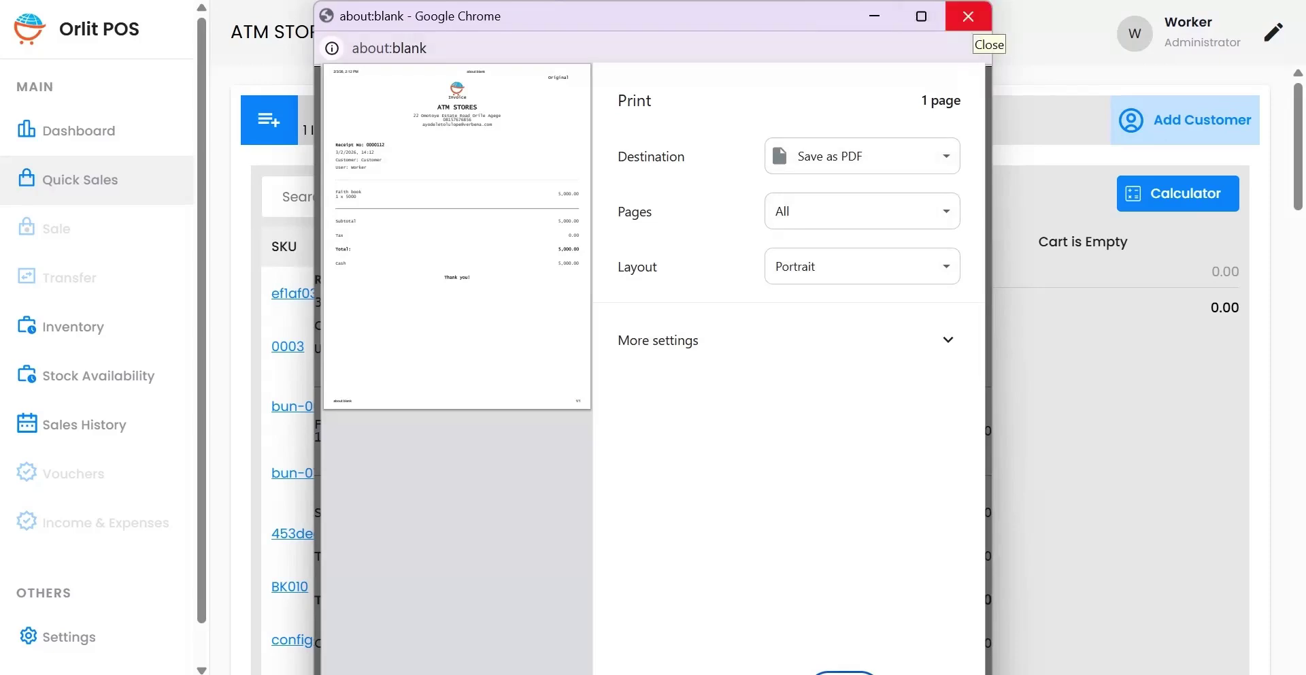
# Step: Close the Chrome receipt print preview to return to the POS screen
pyautogui.click(969, 16)
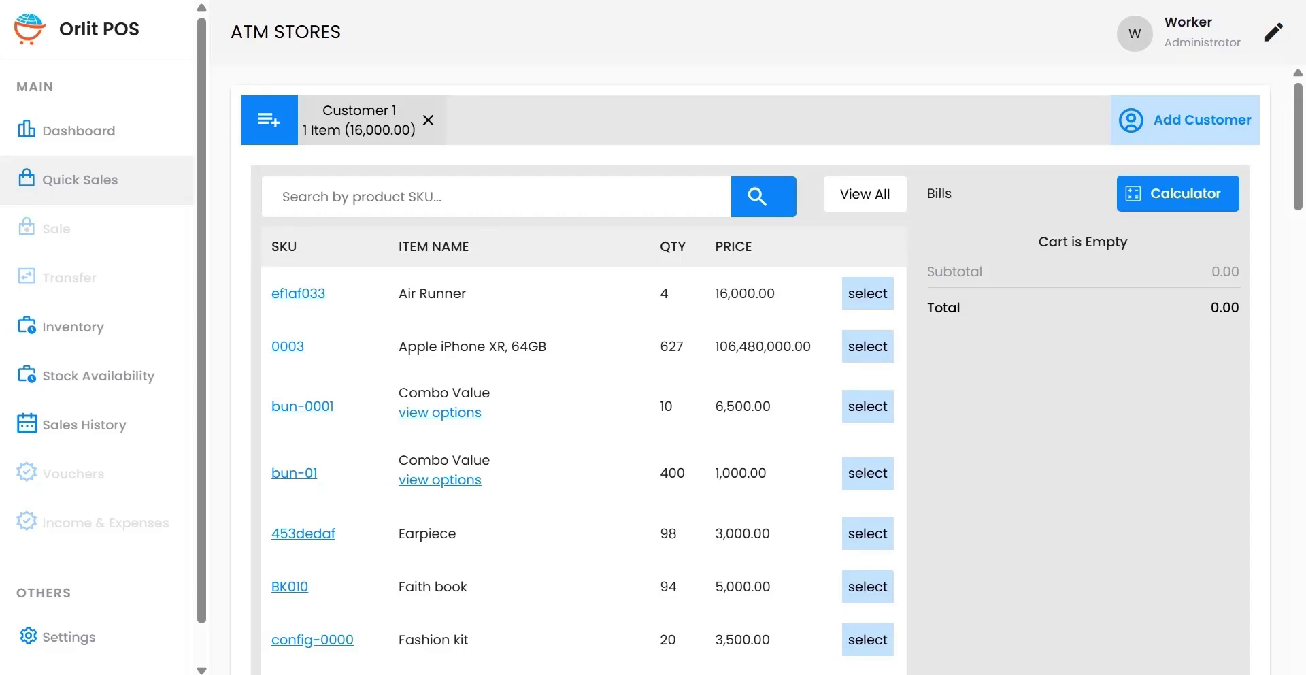
# Step: Load Customer 1's held Air Runner bill and open the Other Methods payment screen for 16,000.00
pyautogui.click(360, 121)
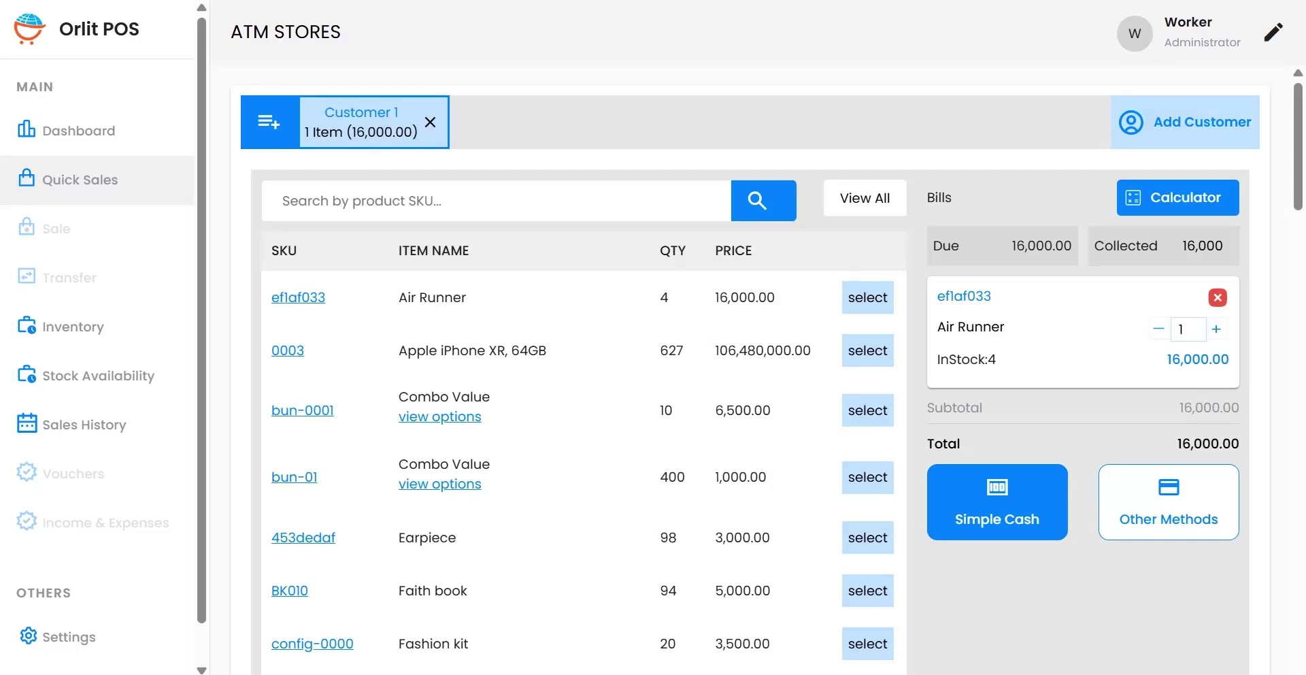
pyautogui.click(1169, 502)
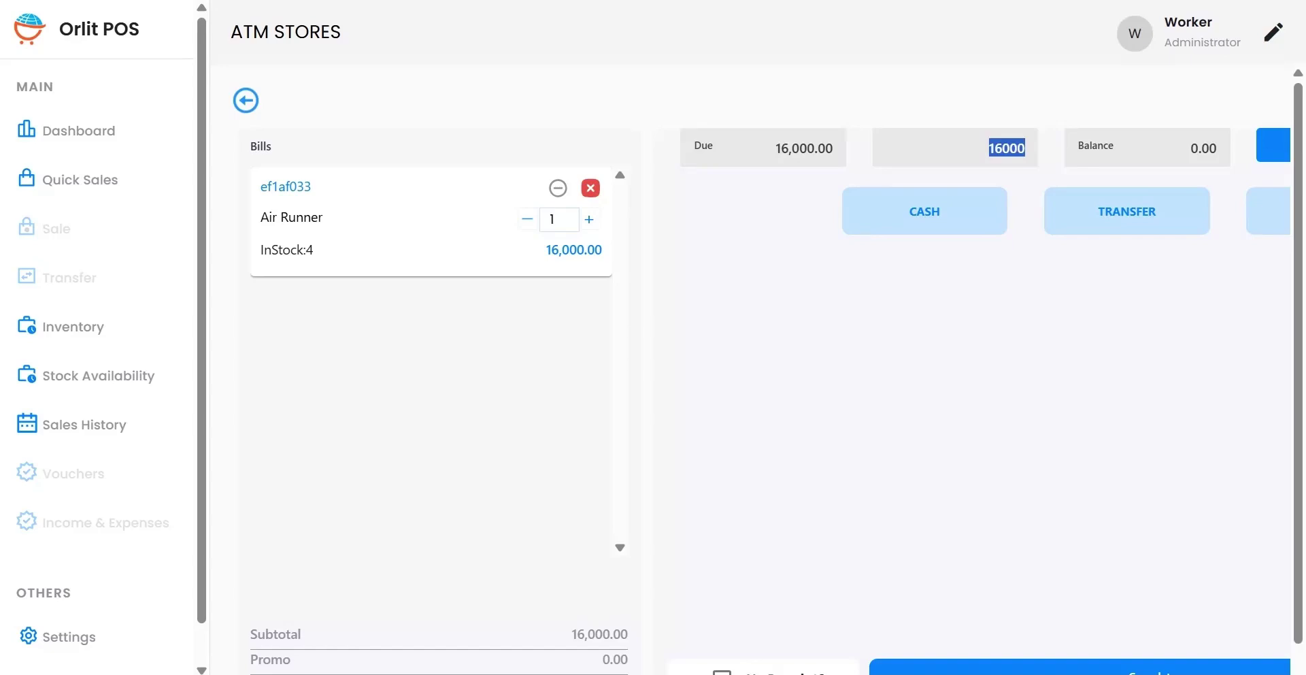
pyautogui.click(1007, 149)
pyautogui.hscroll(2, 750, 401)
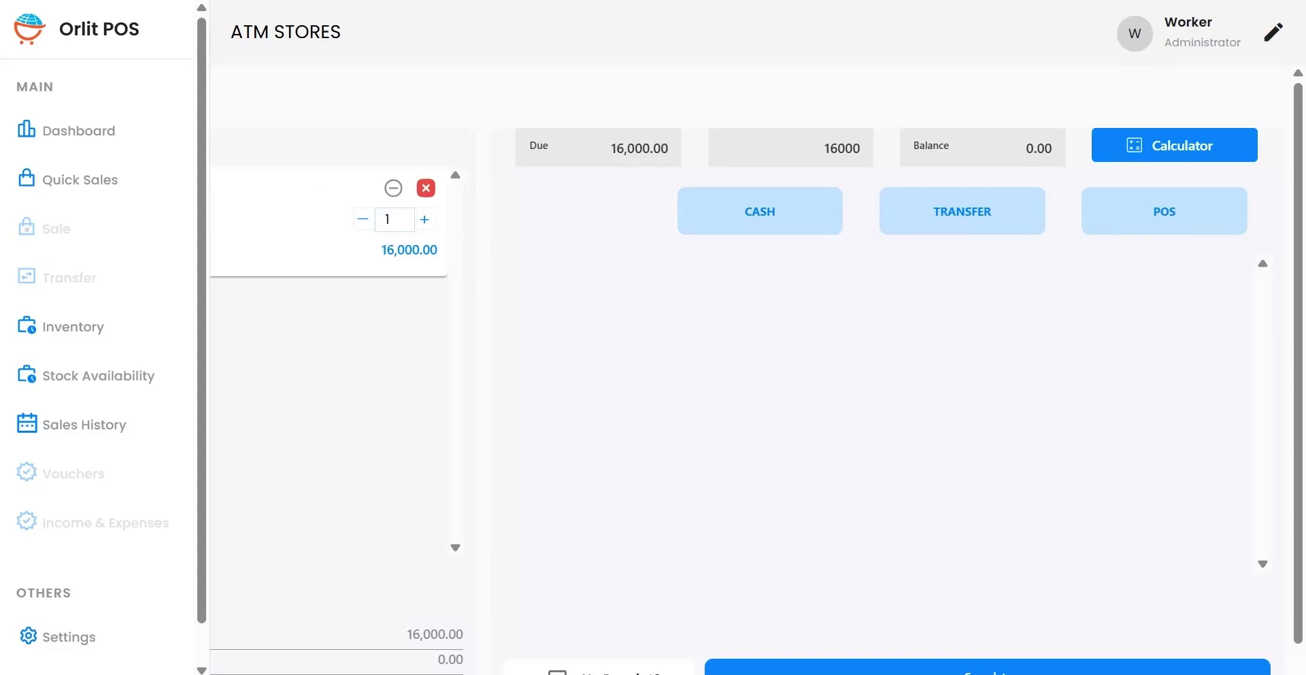
pyautogui.click(1174, 145)
pyautogui.hscroll(-2, 751, 381)
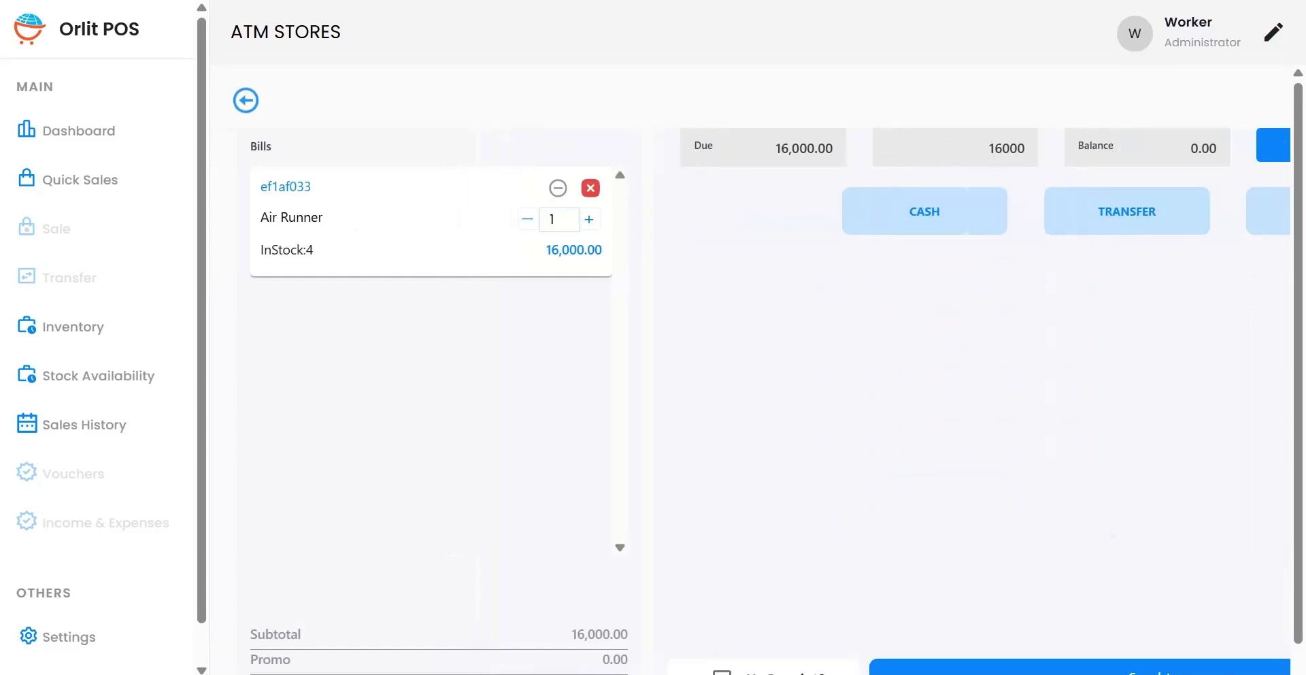
pyautogui.hscroll(2, 751, 381)
pyautogui.click(589, 219)
pyautogui.click(527, 219)
pyautogui.scroll(-1, 769, 367)
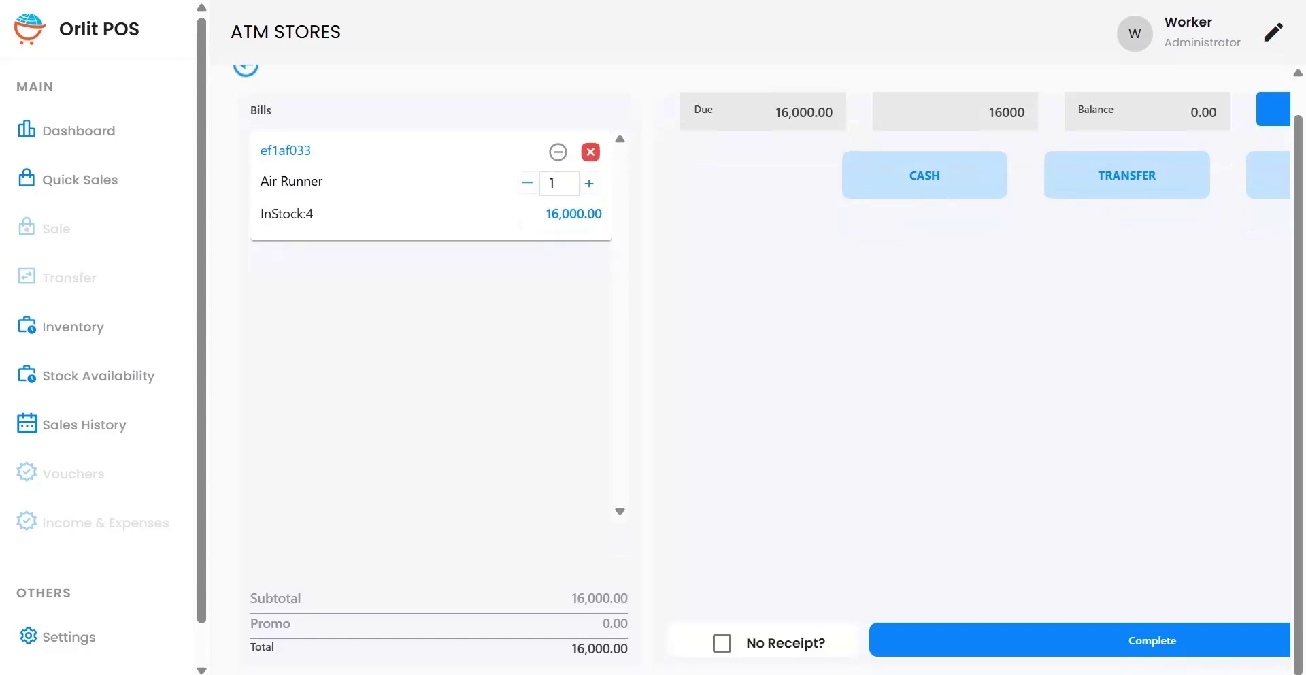
pyautogui.hscroll(3, 755, 367)
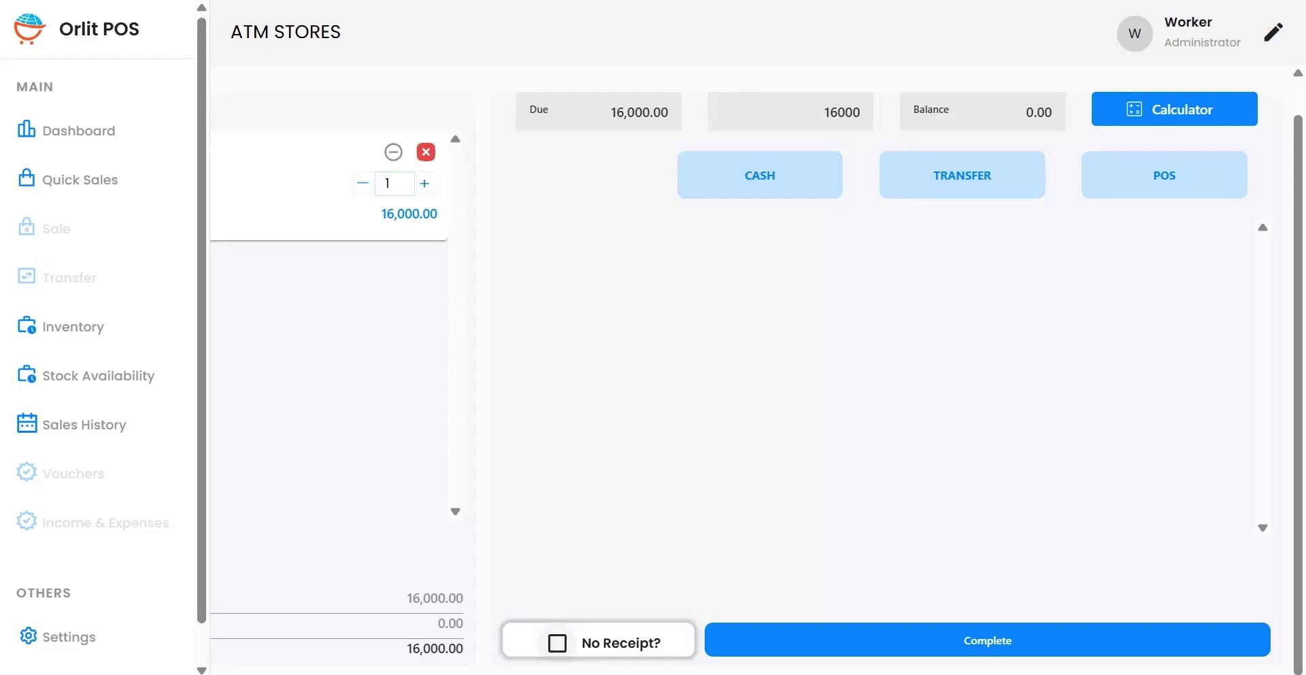
# Step: Toggle No Receipt? on and back off so the receipt stays enabled for the 16,000.00 cash payment
pyautogui.click(557, 643)
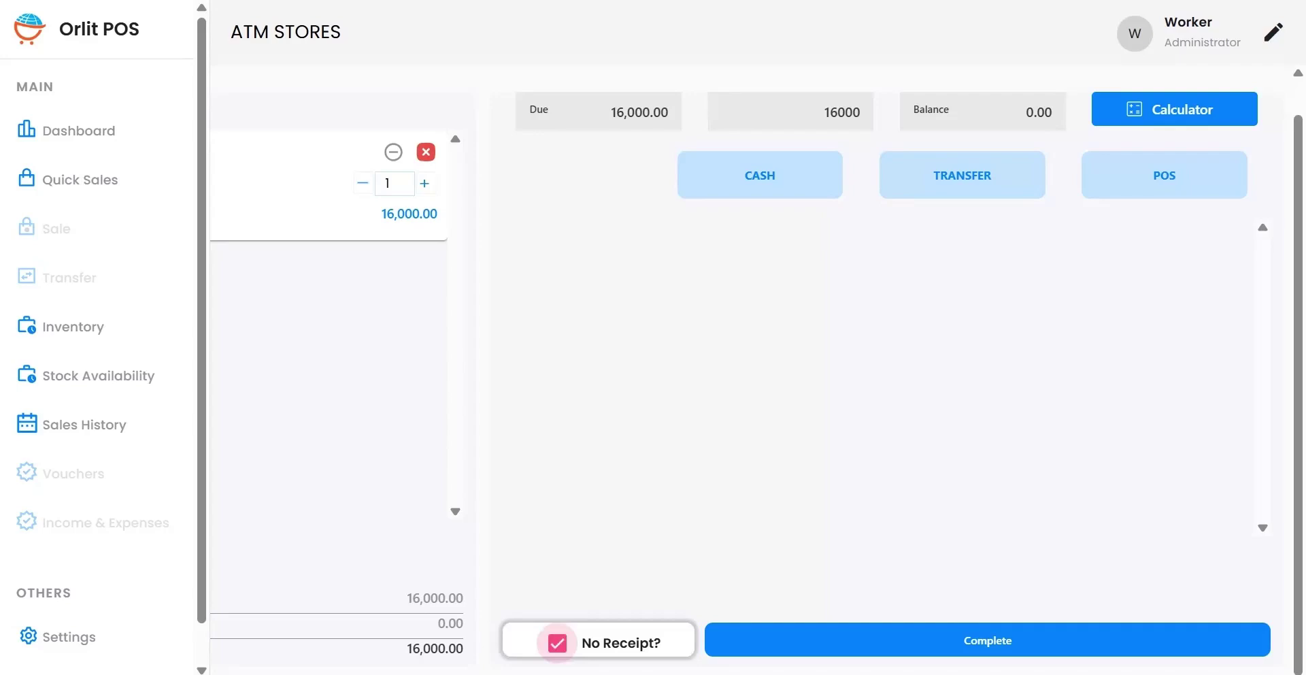
pyautogui.click(557, 643)
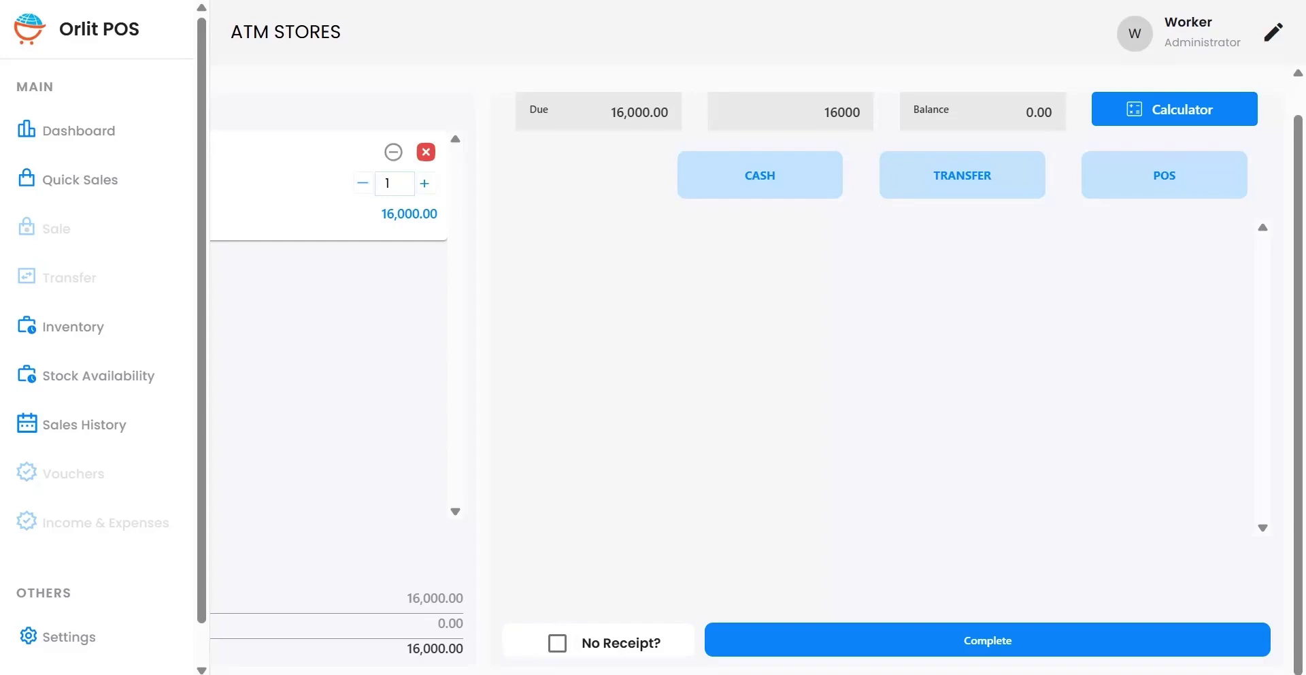
pyautogui.scroll(1, 757, 378)
pyautogui.hscroll(-2, 757, 378)
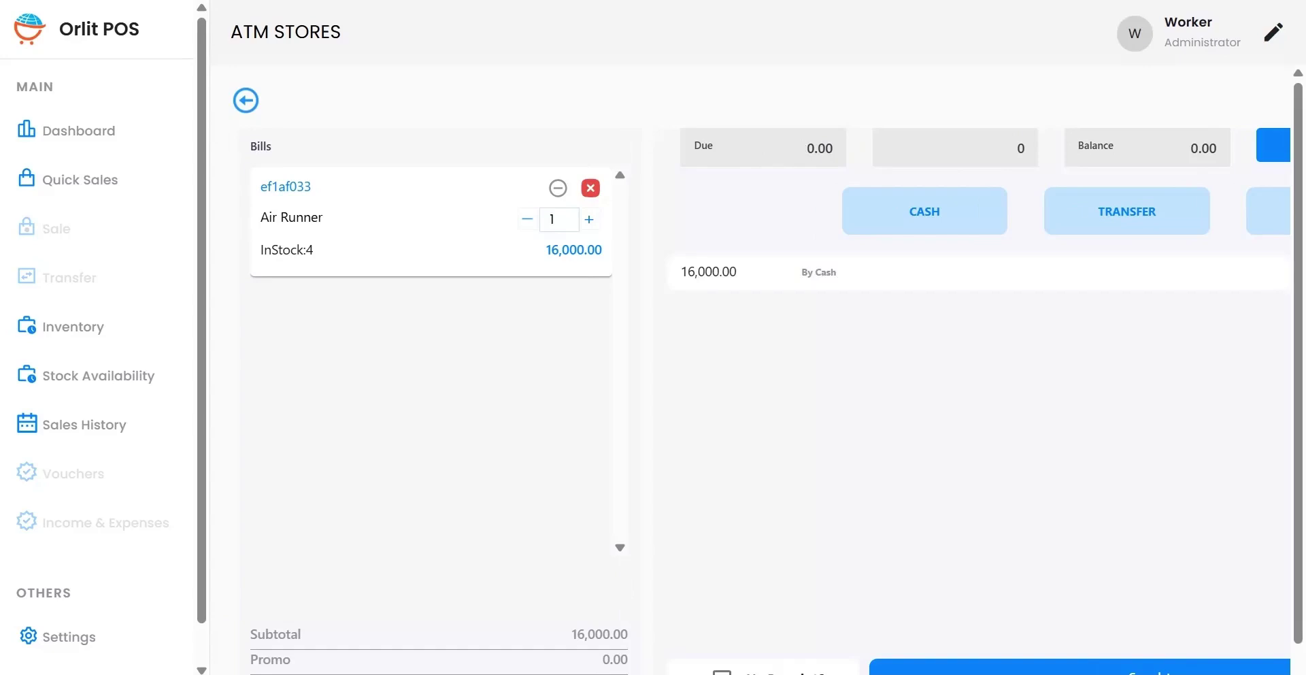
# Step: Replace the 16,000.00 cash entry with a 1,000.00 cash payment
pyautogui.hscroll(2, 750, 402)
pyautogui.scroll(-1, 757, 378)
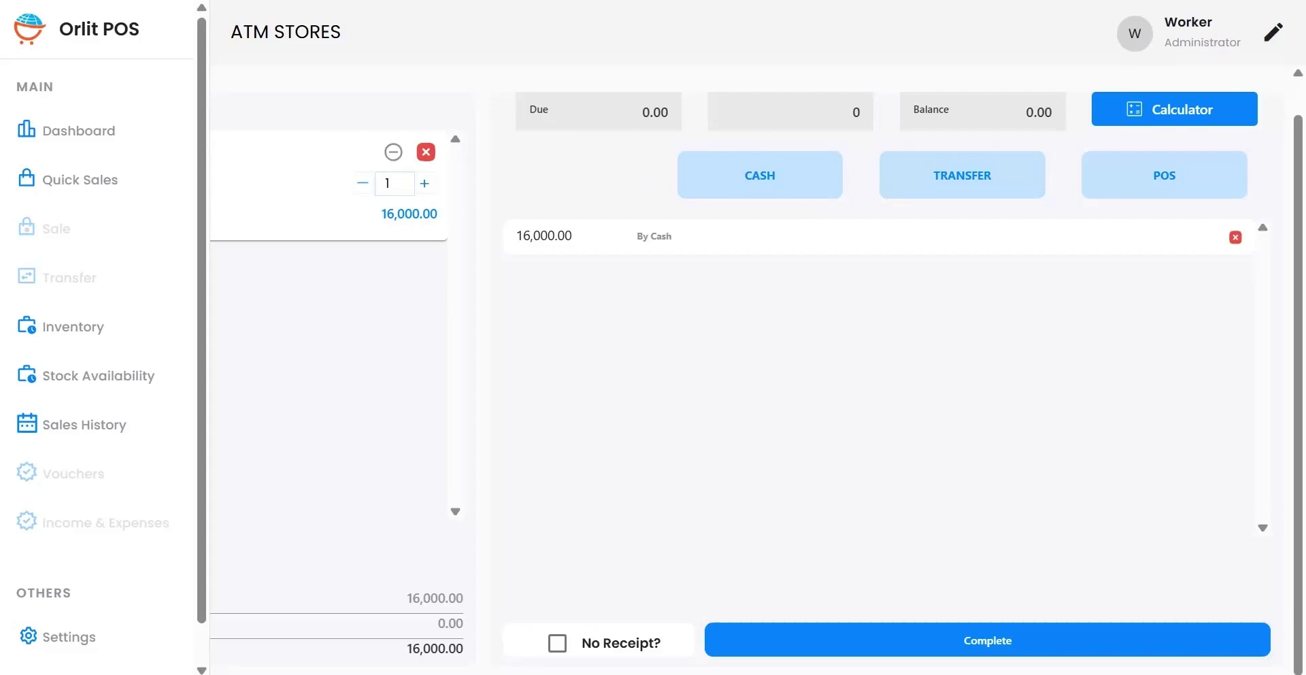
pyautogui.click(1235, 237)
pyautogui.doubleClick(842, 112)
pyautogui.click(858, 112)
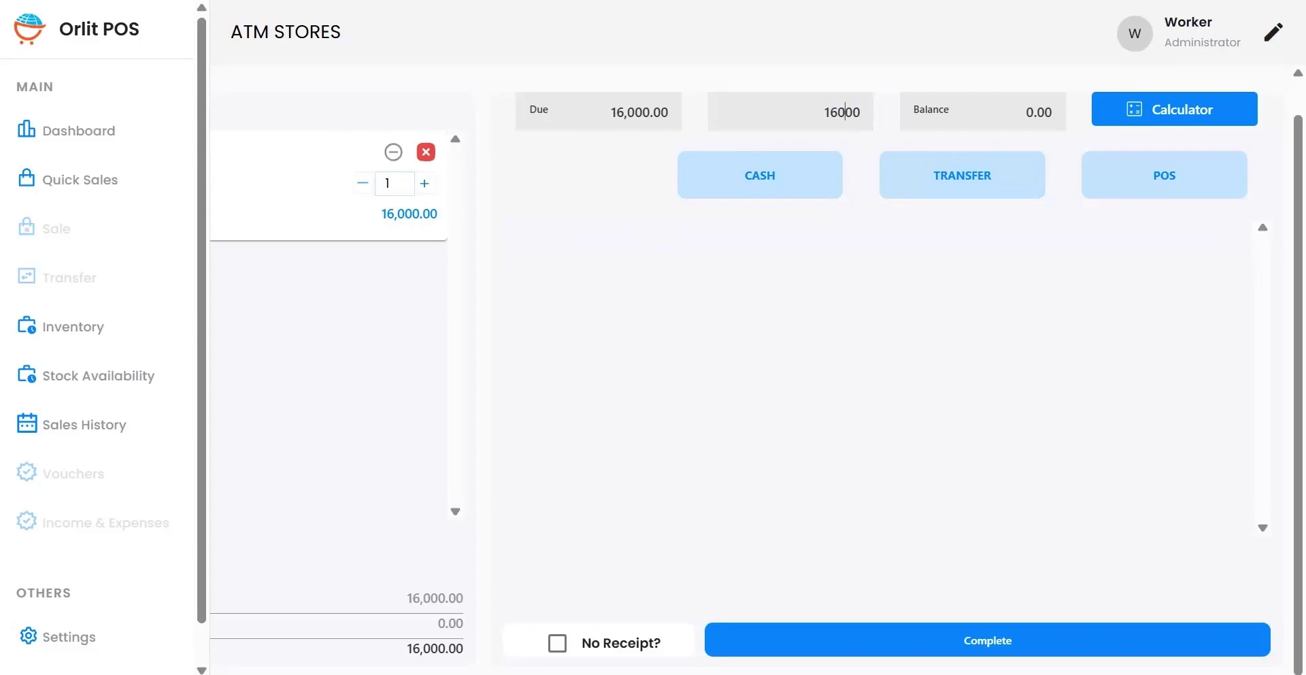
pyautogui.press('BackSpace')
pyautogui.press('Return')
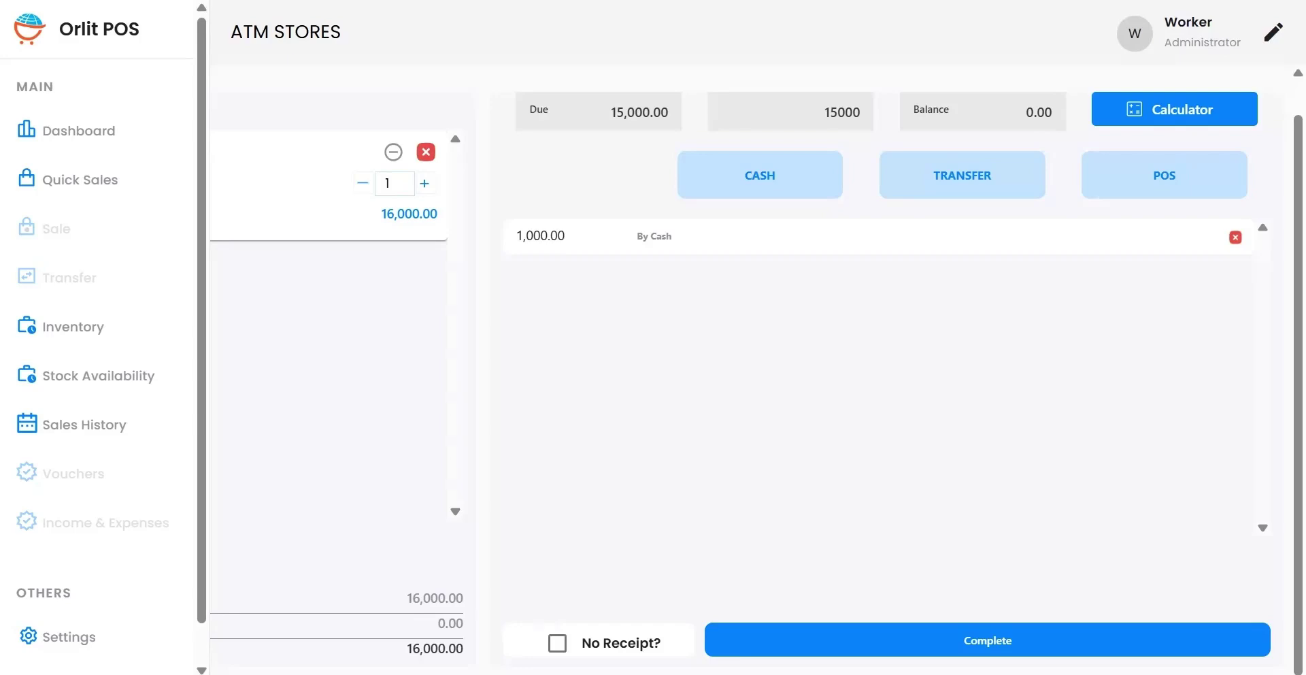
# Step: Add 5,000.00 by transfer and the remaining 10,000.00 by POS, both through Access
pyautogui.hscroll(-2, 748, 374)
pyautogui.hscroll(2, 748, 374)
pyautogui.click(856, 112)
pyautogui.click(962, 176)
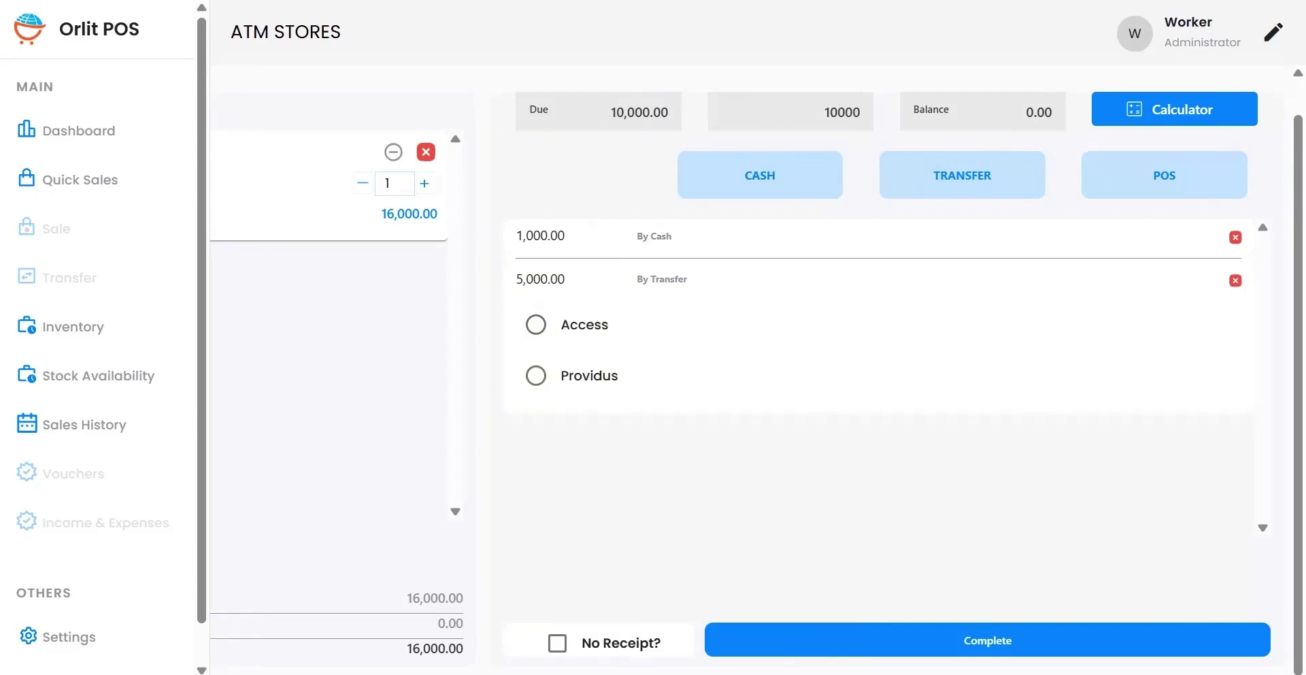
pyautogui.click(536, 324)
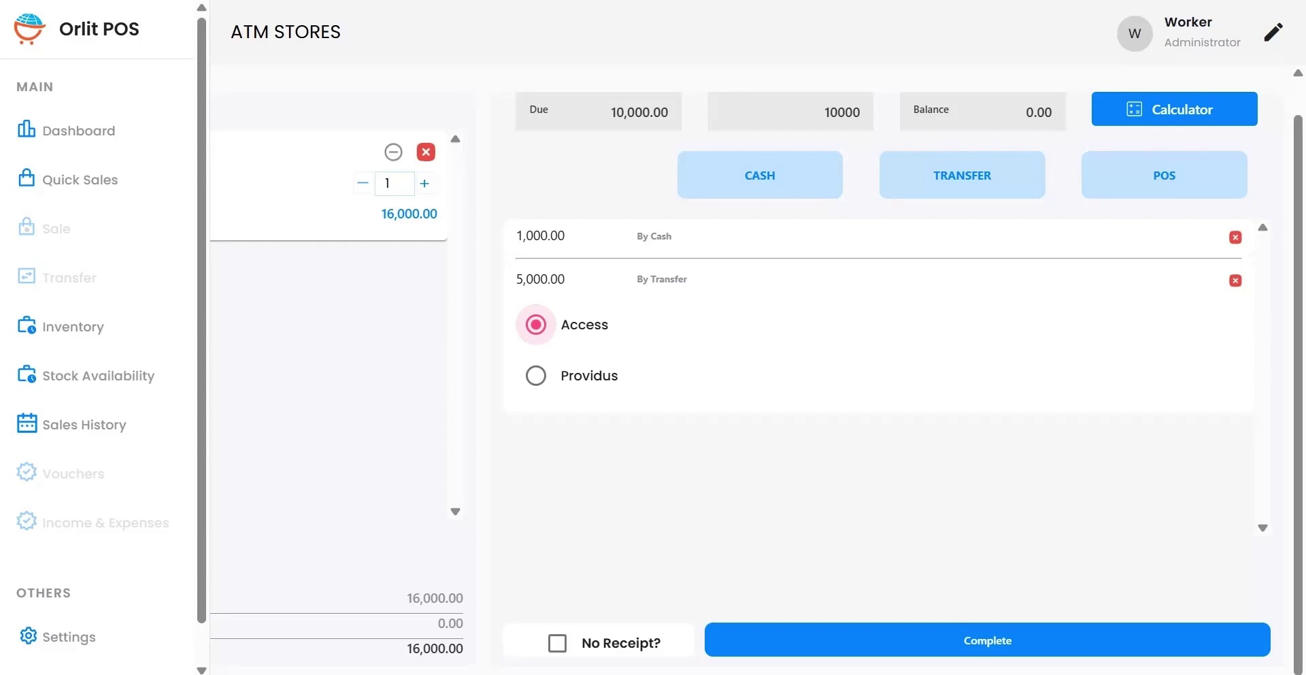
pyautogui.click(1164, 175)
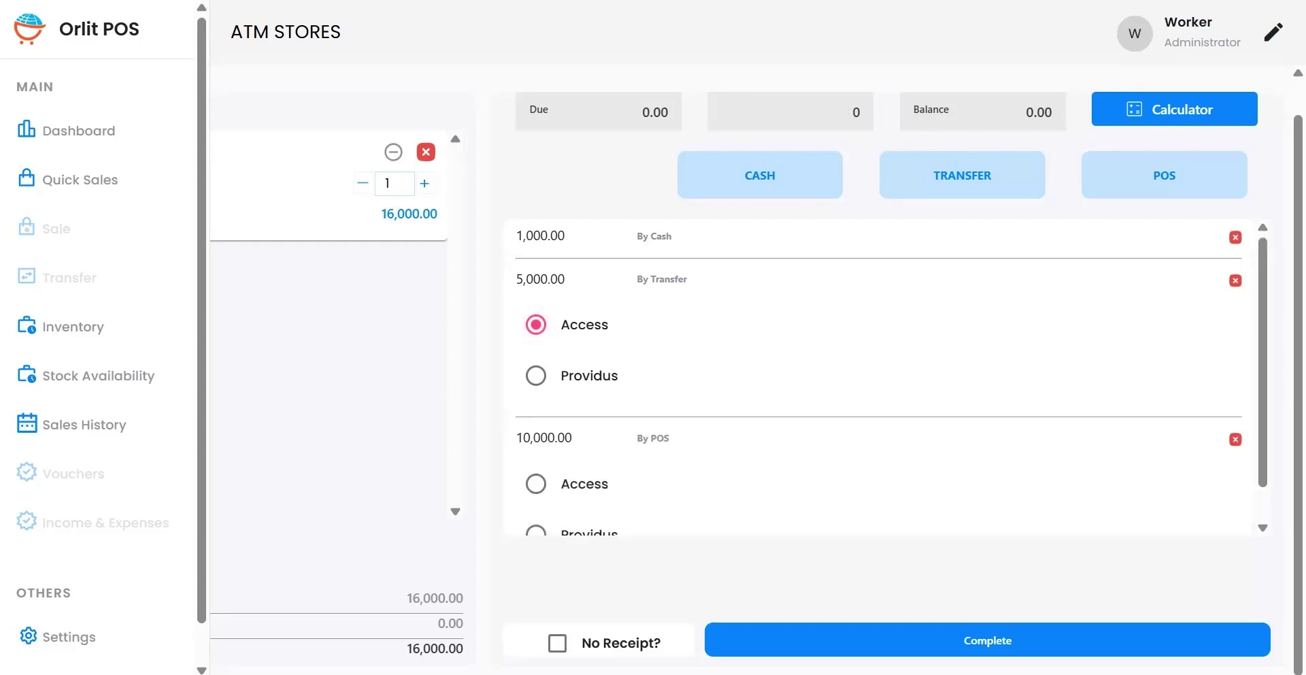
pyautogui.scroll(-1, 884, 378)
pyautogui.click(536, 446)
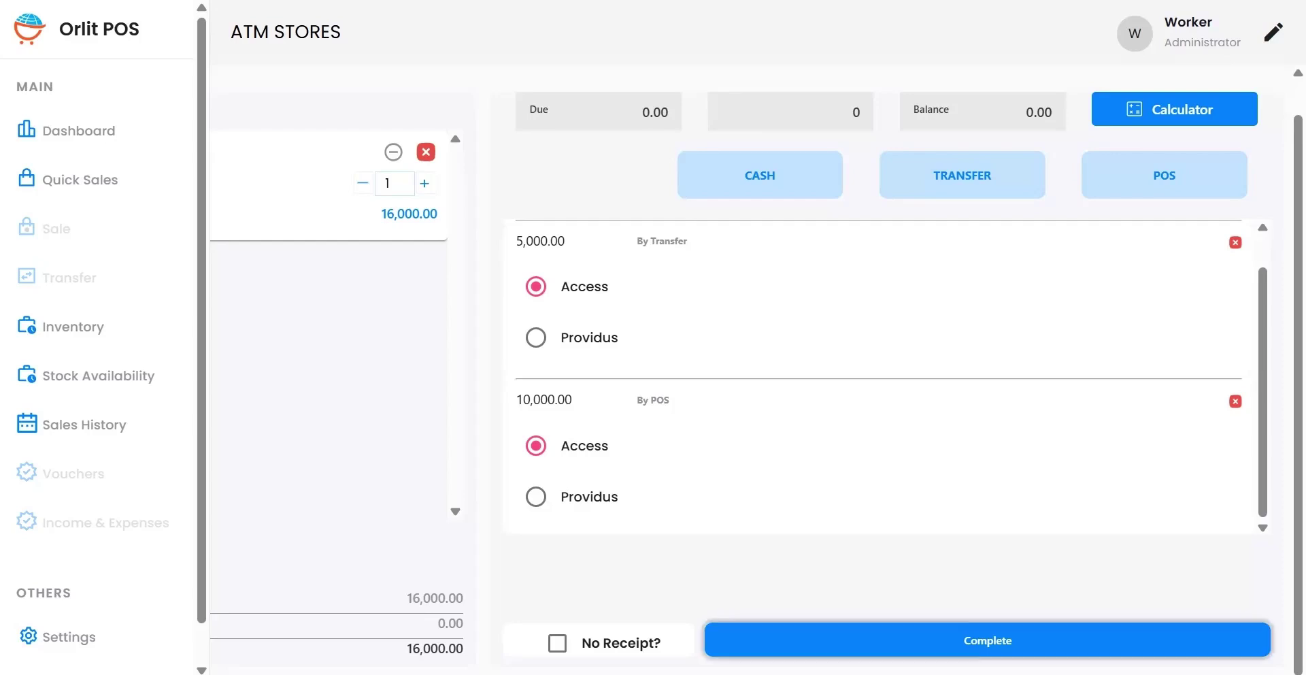
# Step: Complete the split-payment Air Runner sale and close the receipt print preview
pyautogui.click(988, 640)
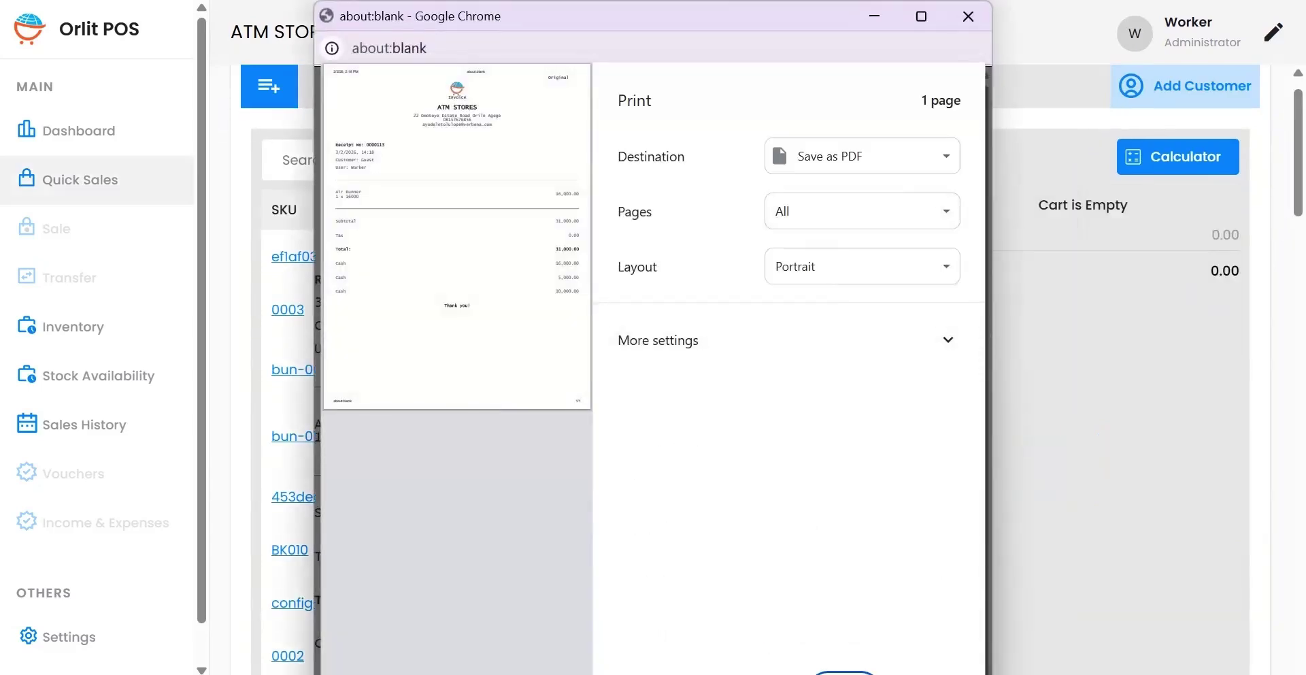
pyautogui.click(968, 15)
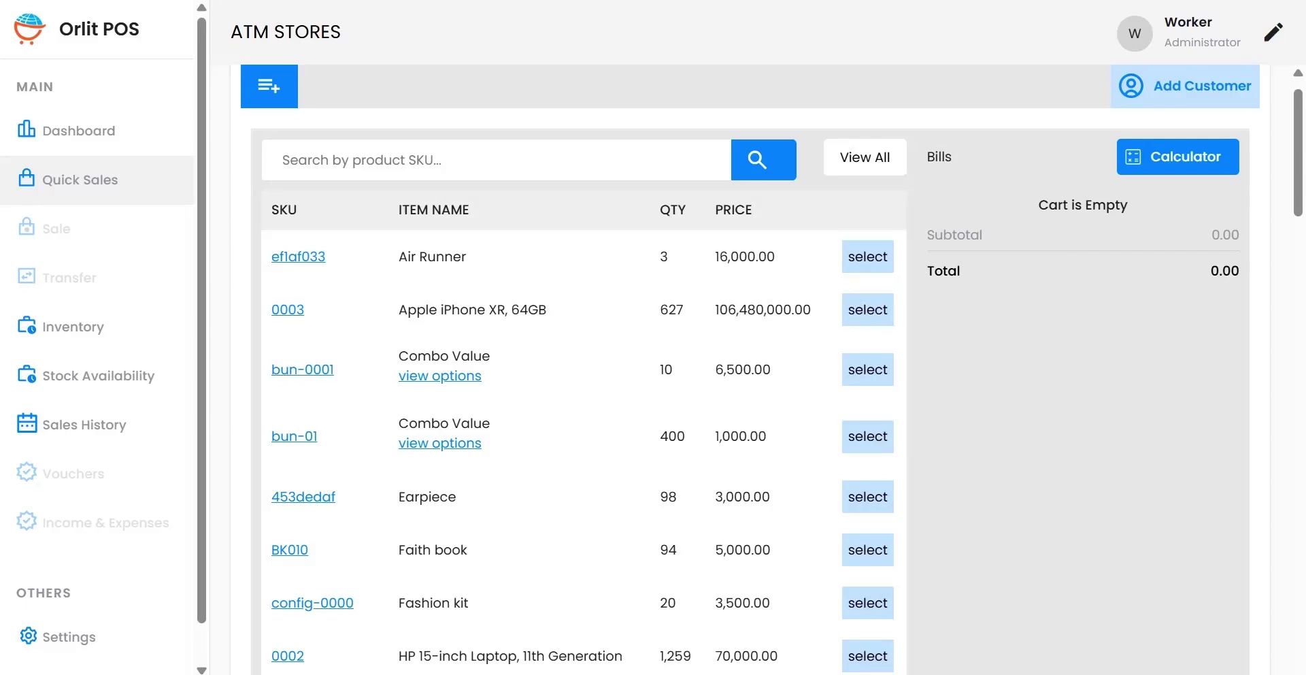
# Step: Open Sales History to find invoice 0000127 for 16,000.00 paid by Cash, POS and Transfer
pyautogui.scroll(1, 772, 370)
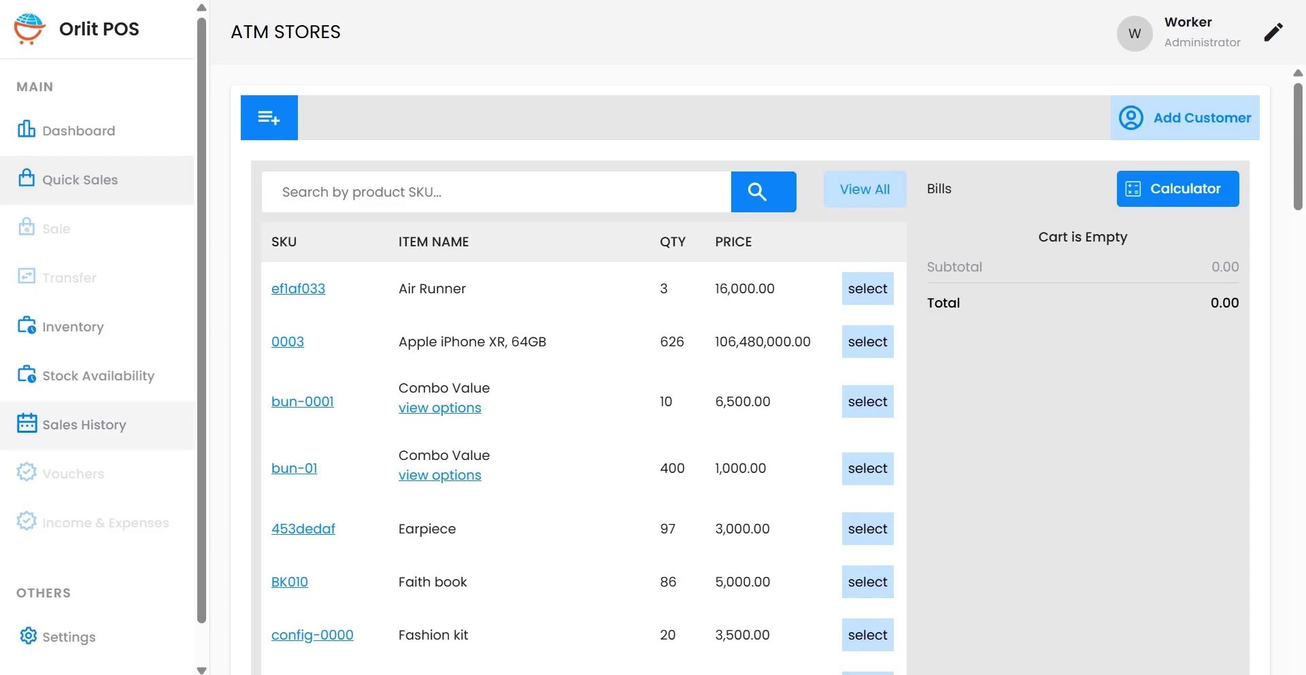
pyautogui.click(85, 424)
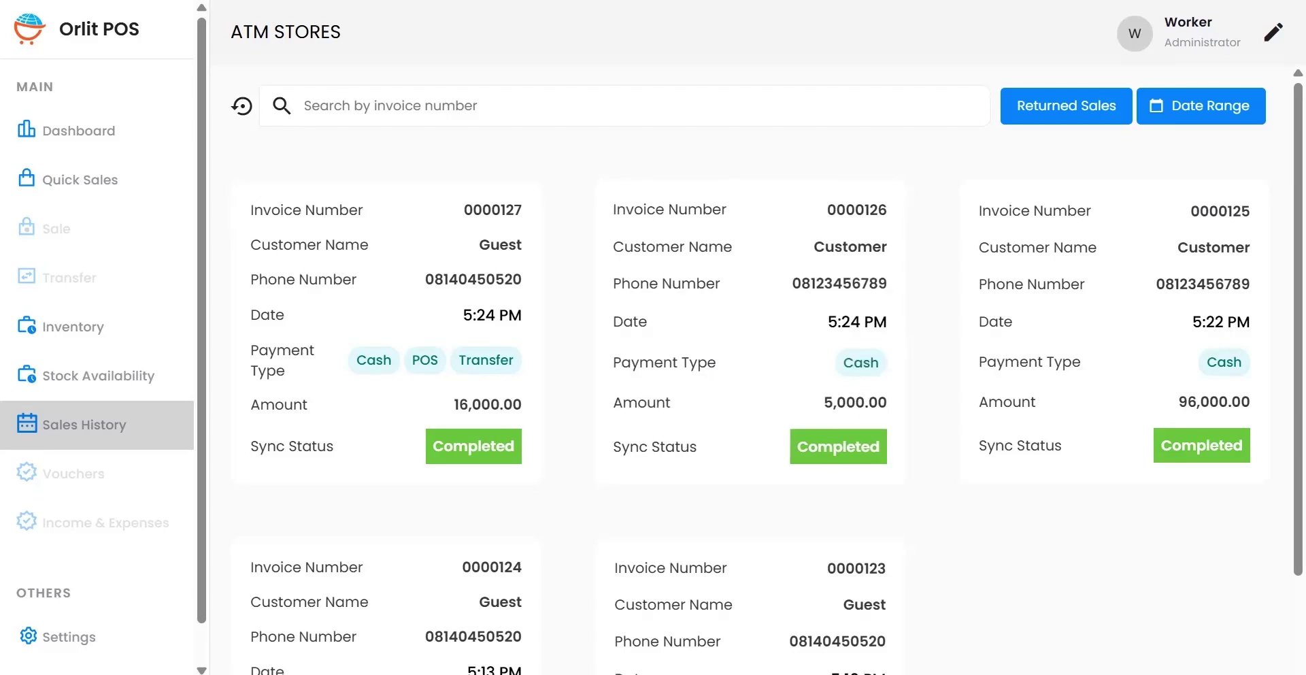
# Step: View invoice 0000127's details, then go back and return to Quick Sales
pyautogui.click(386, 326)
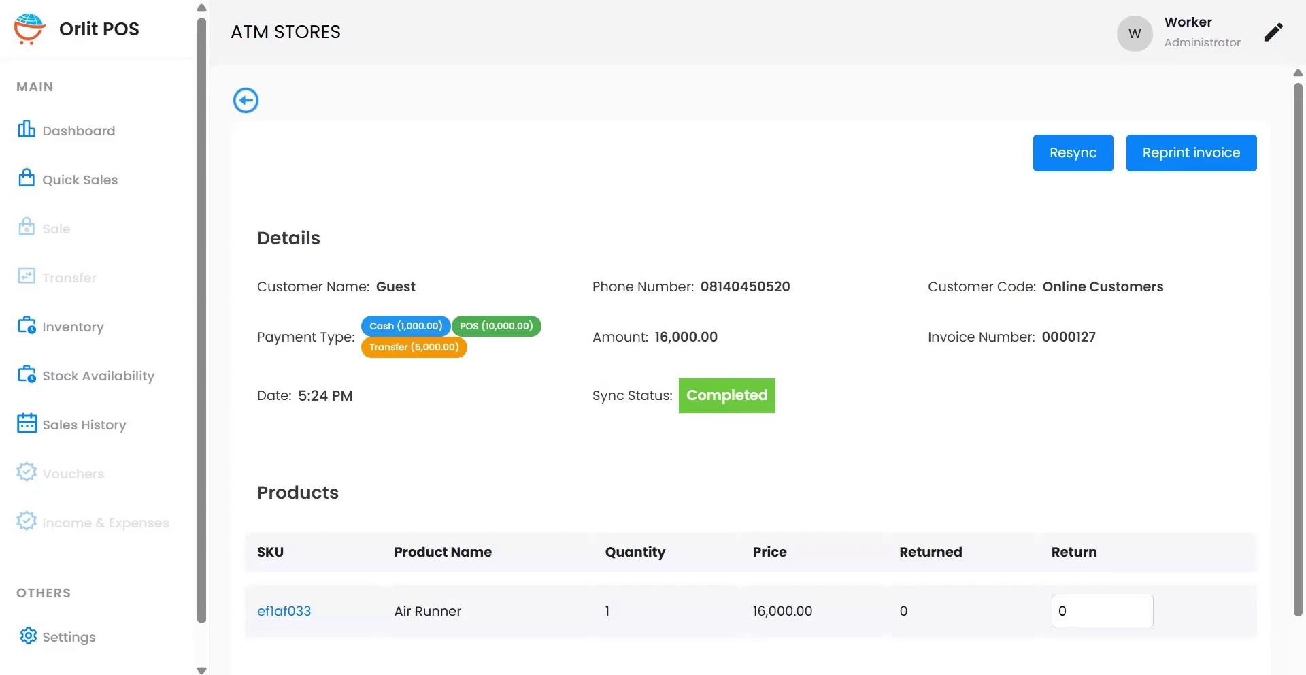
pyautogui.click(246, 100)
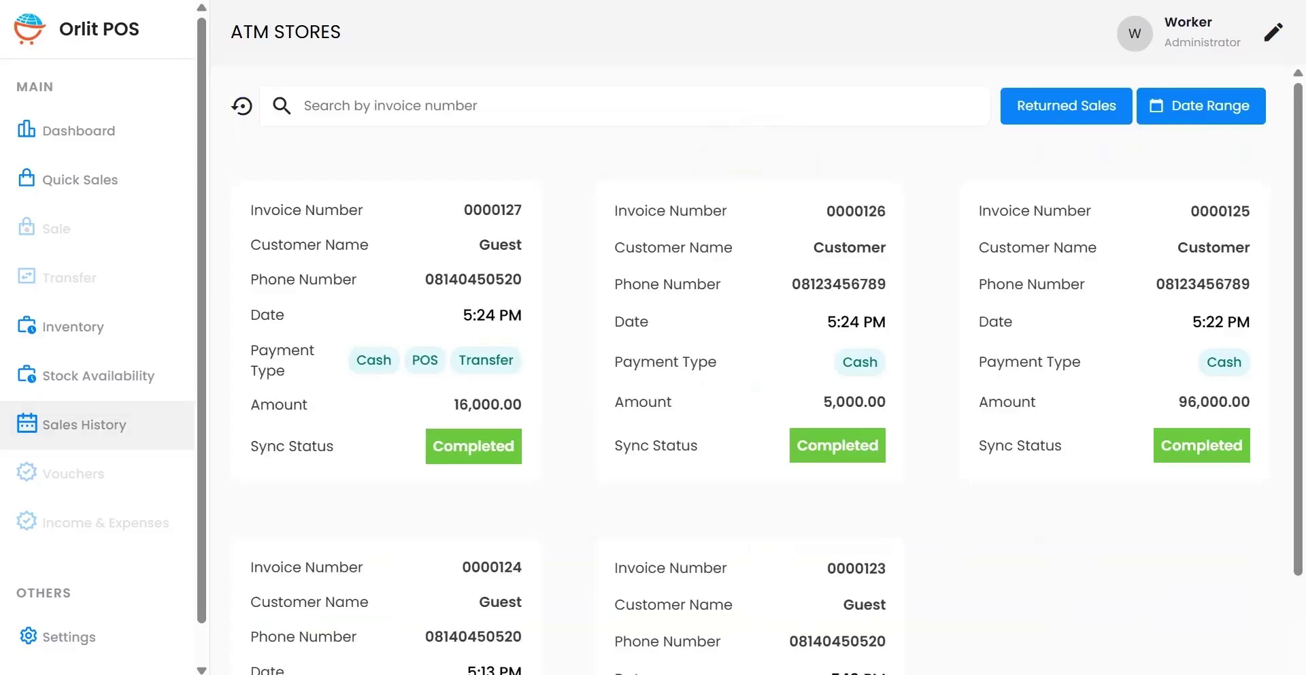
pyautogui.click(79, 179)
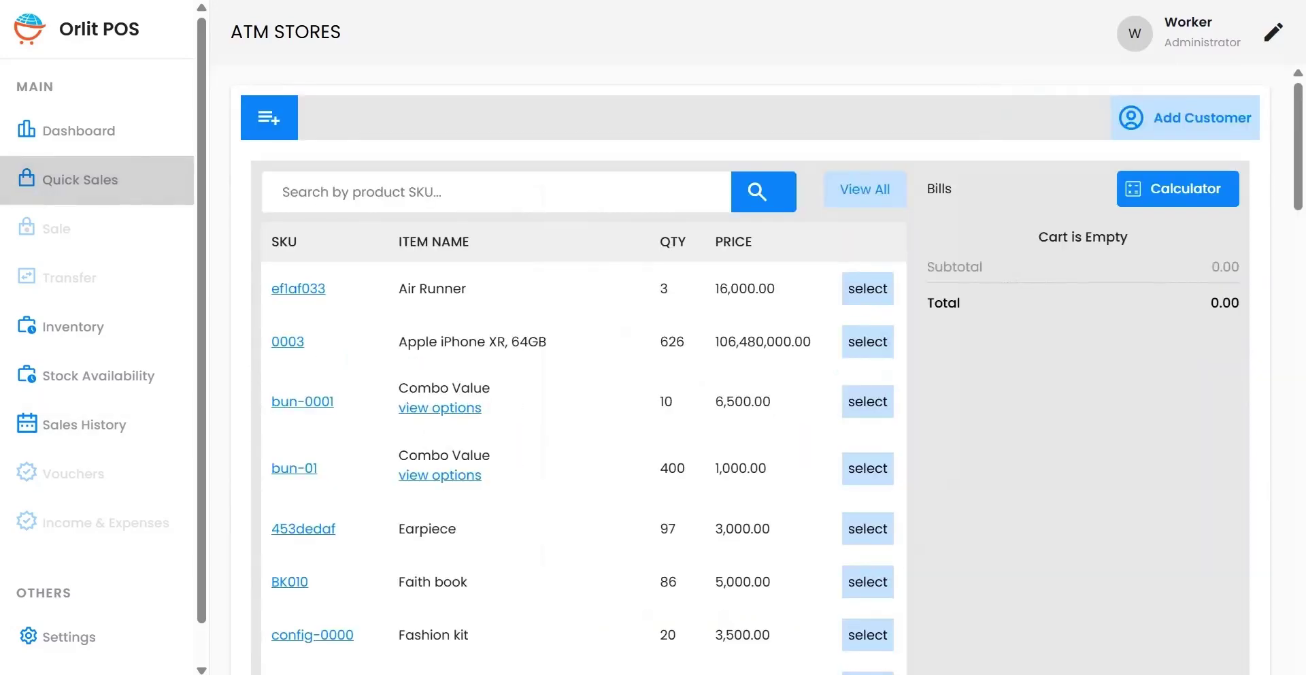